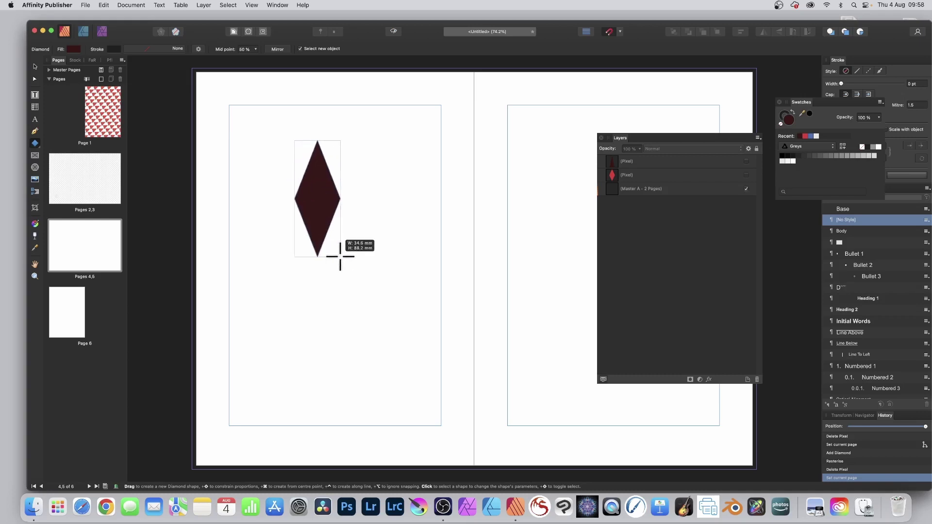
# Rasterise the dark diamond into a pixel layer and switch to the Photo Persona.
pyautogui.click(200, 4)
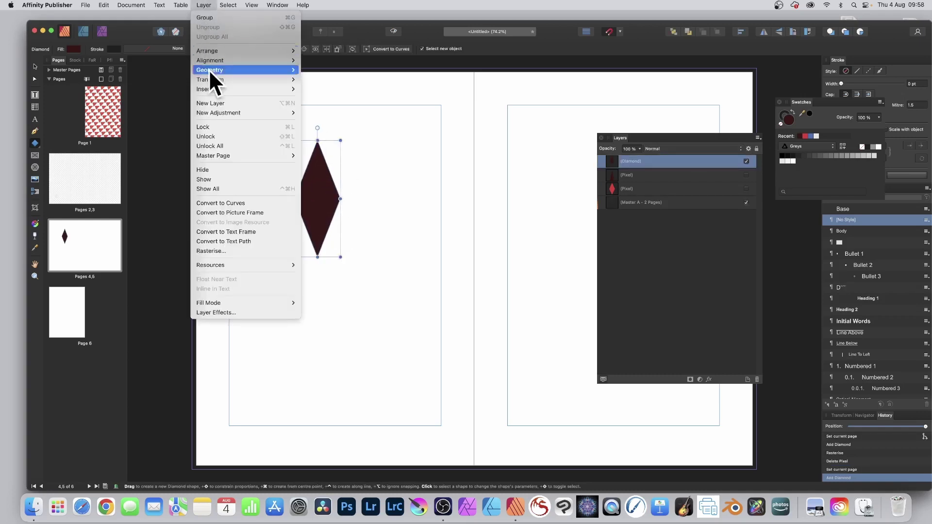
pyautogui.click(221, 252)
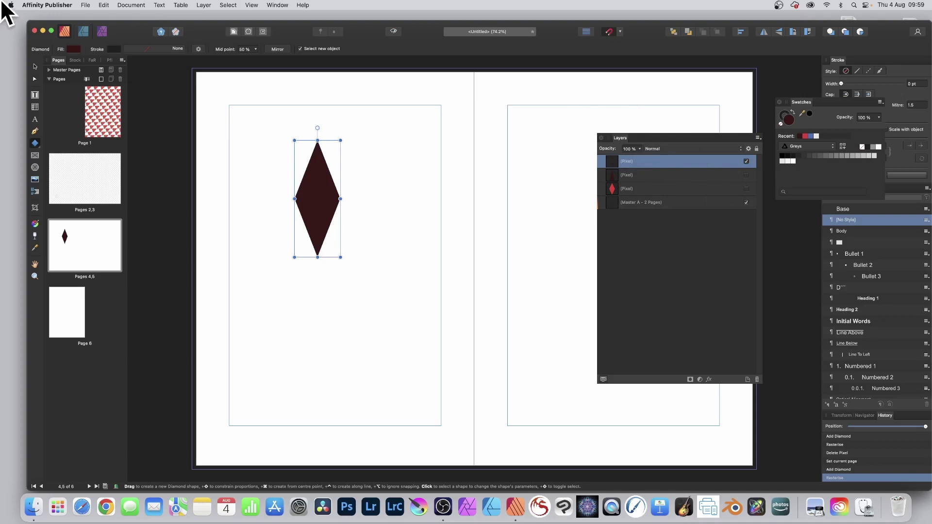
pyautogui.click(101, 31)
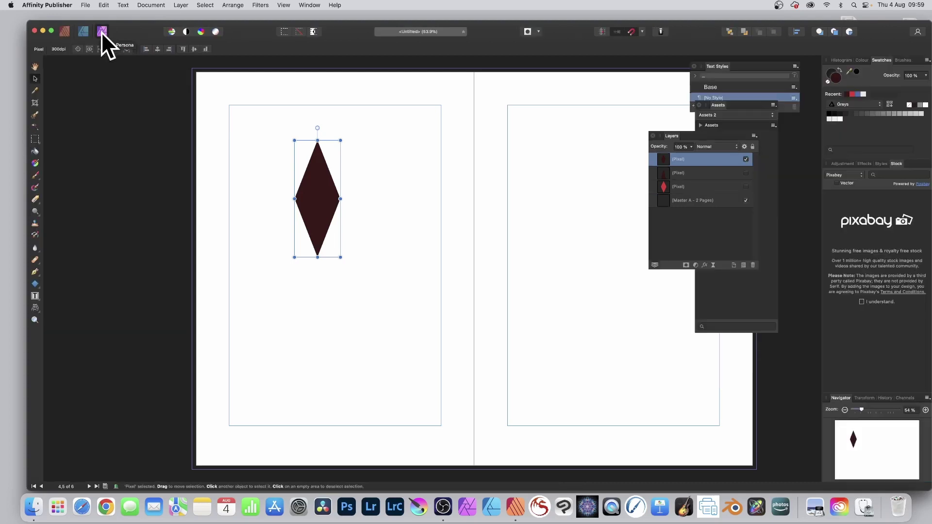
# Make a scaled, rotated diamond pattern layer, hide the source Pixel layer, and return to Publisher Persona.
pyautogui.click(181, 5)
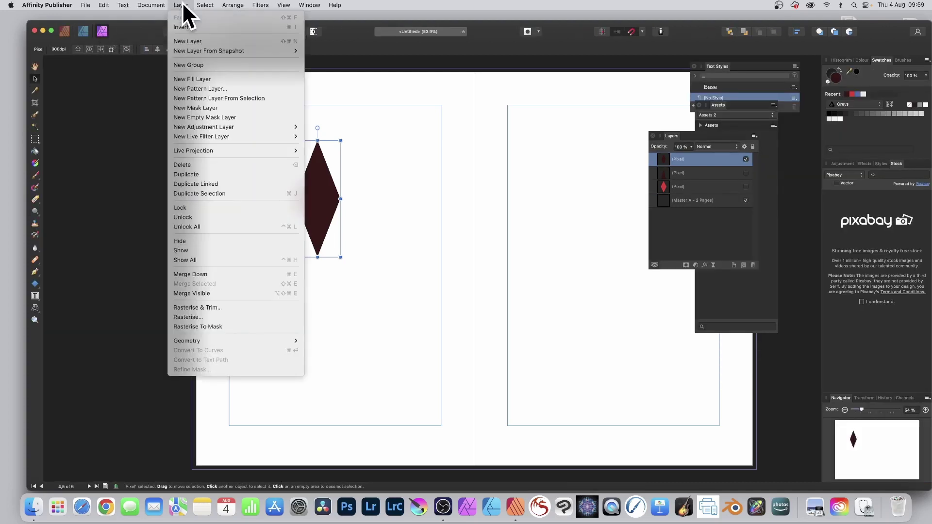
pyautogui.click(202, 97)
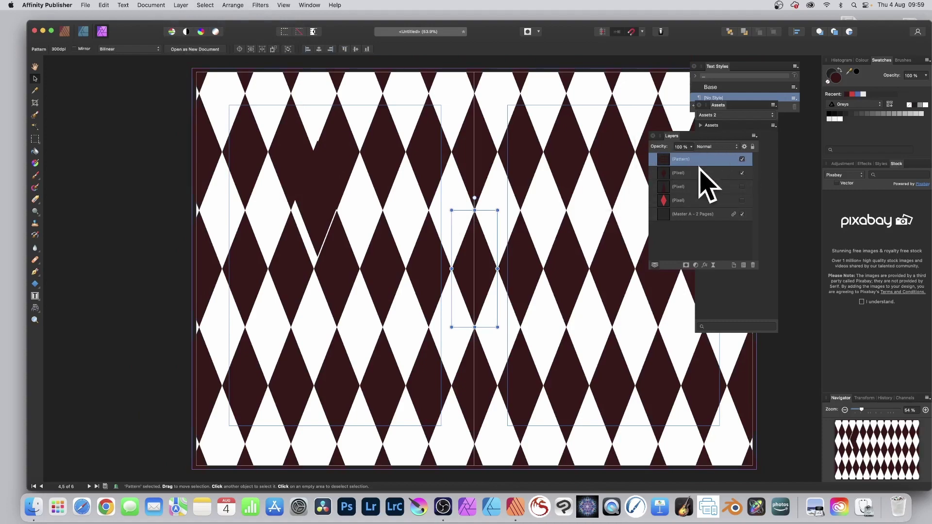
pyautogui.moveTo(451, 210); pyautogui.dragTo(531, 268)
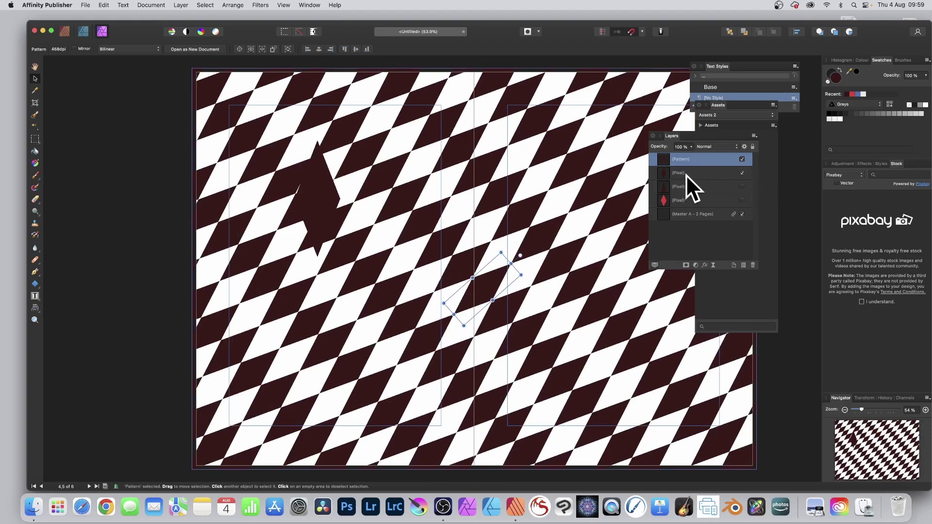
pyautogui.click(741, 173)
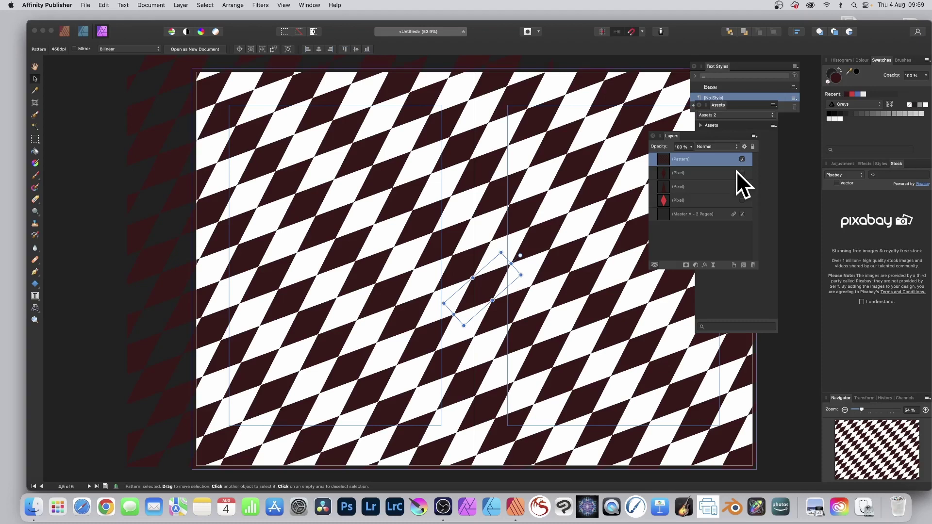
pyautogui.click(64, 31)
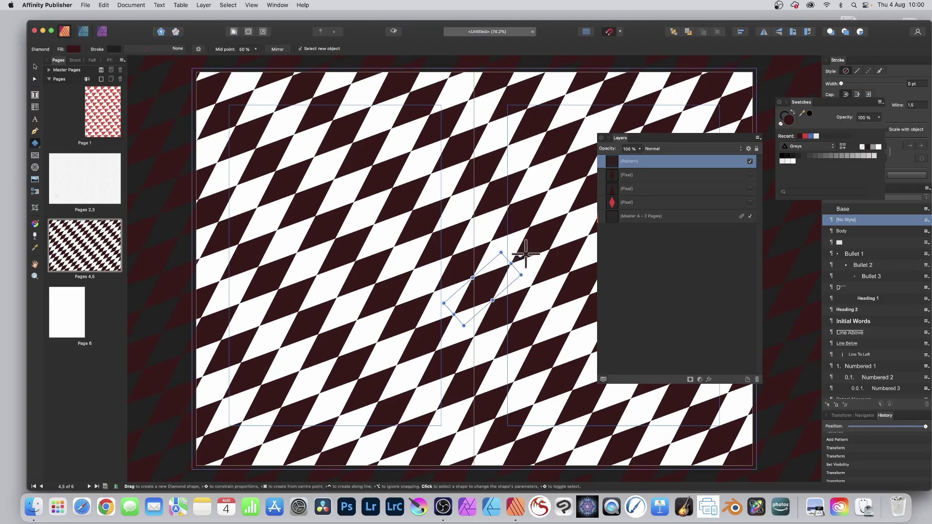
# Enlarge the diamond pattern tiles, set layer opacity to 36%, and rasterise the pattern.
pyautogui.moveTo(500, 253); pyautogui.dragTo(506, 277)
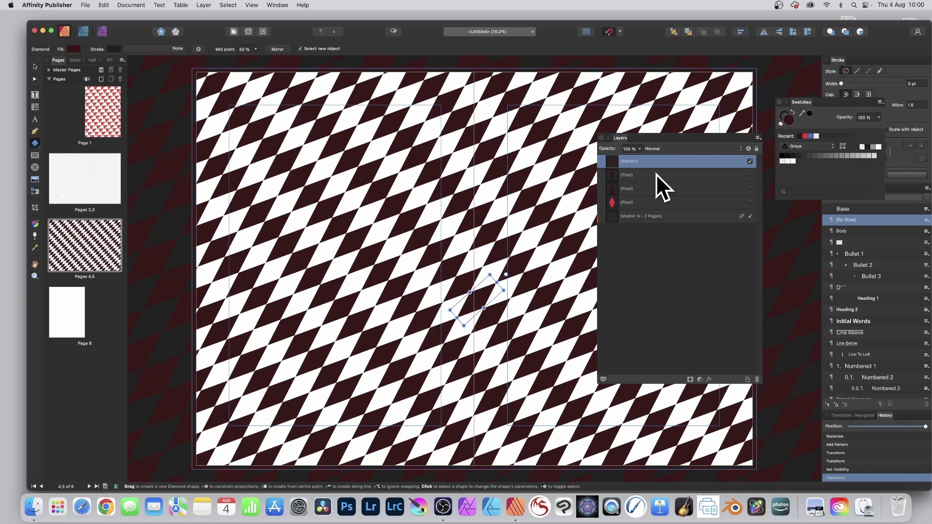
pyautogui.click(640, 148)
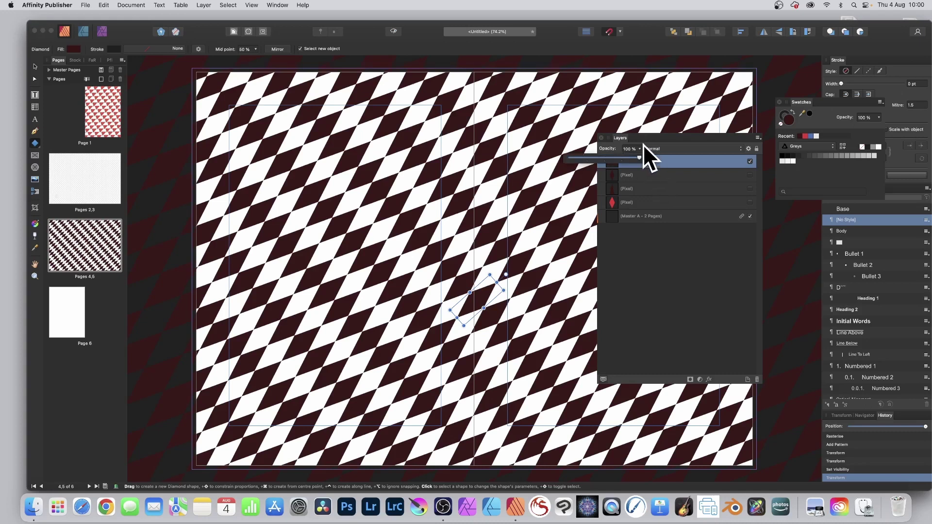
pyautogui.moveTo(633, 155); pyautogui.dragTo(588, 157)
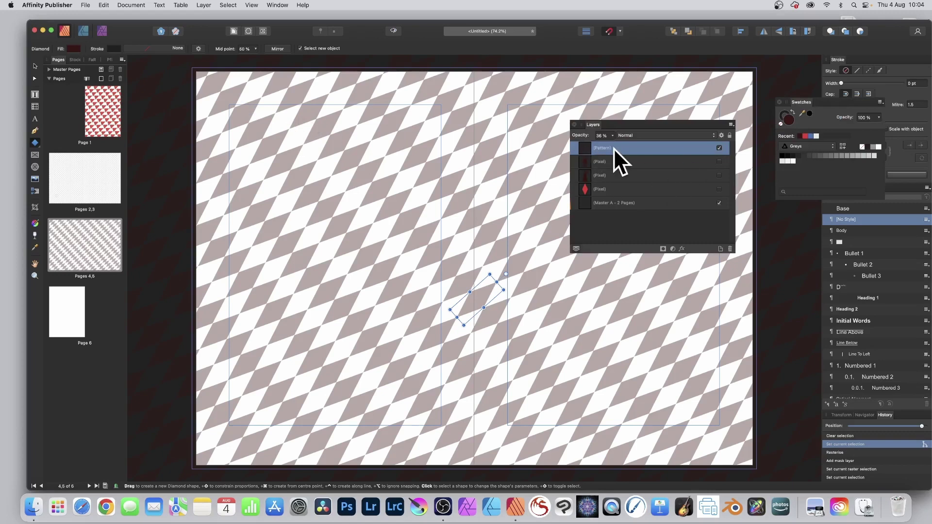
pyautogui.click(202, 6)
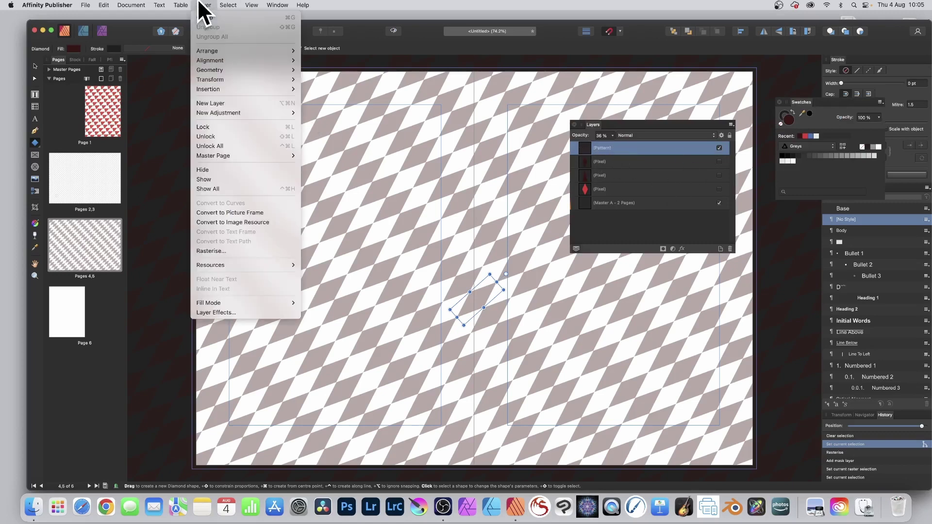
pyautogui.click(216, 251)
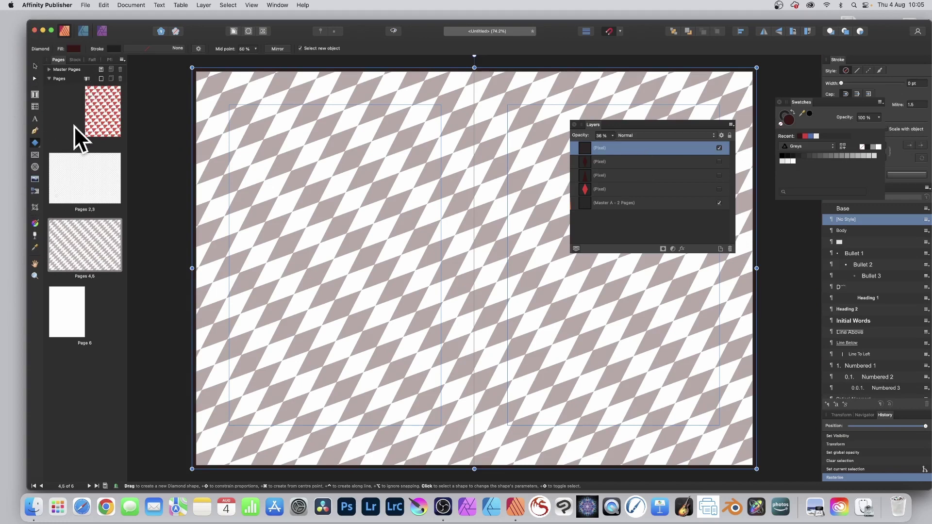
# In the Photo Persona, pick the Rectangular Marquee Tool and add a mask to the pattern layer.
pyautogui.click(103, 31)
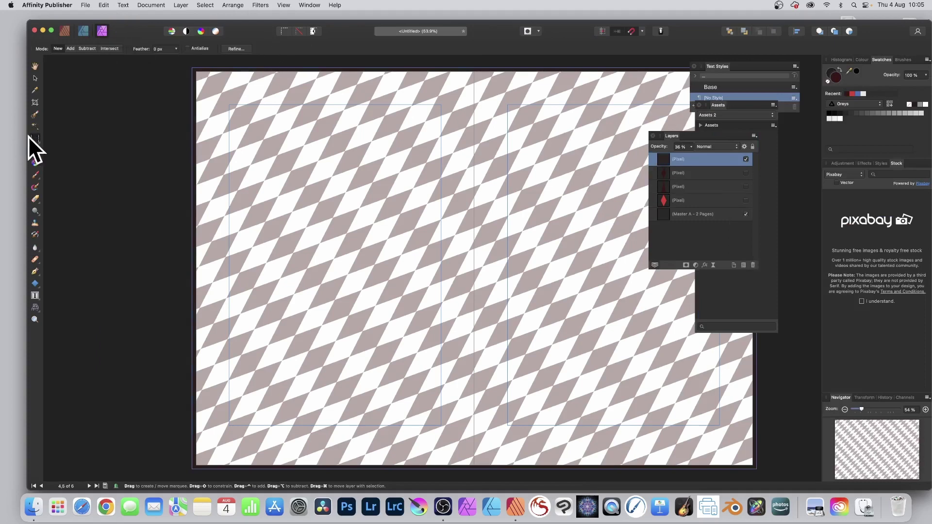
pyautogui.click(36, 139)
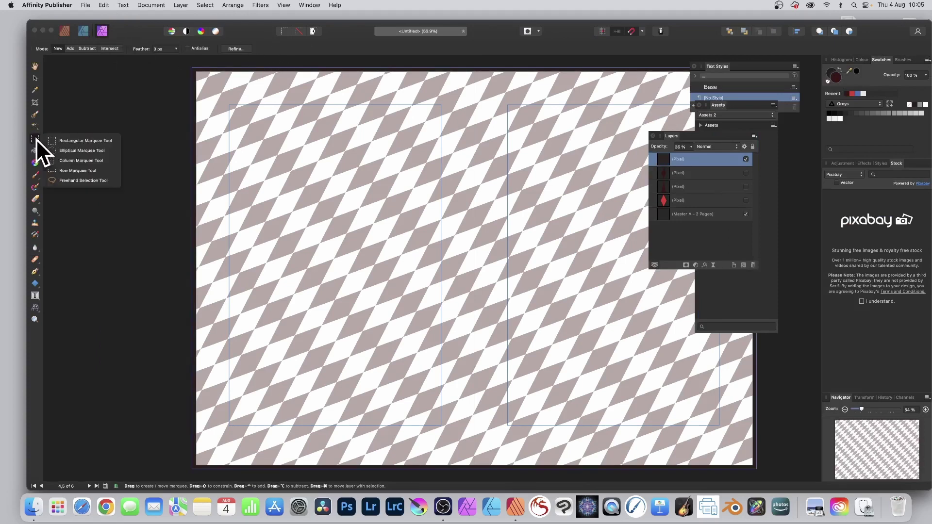
pyautogui.click(75, 140)
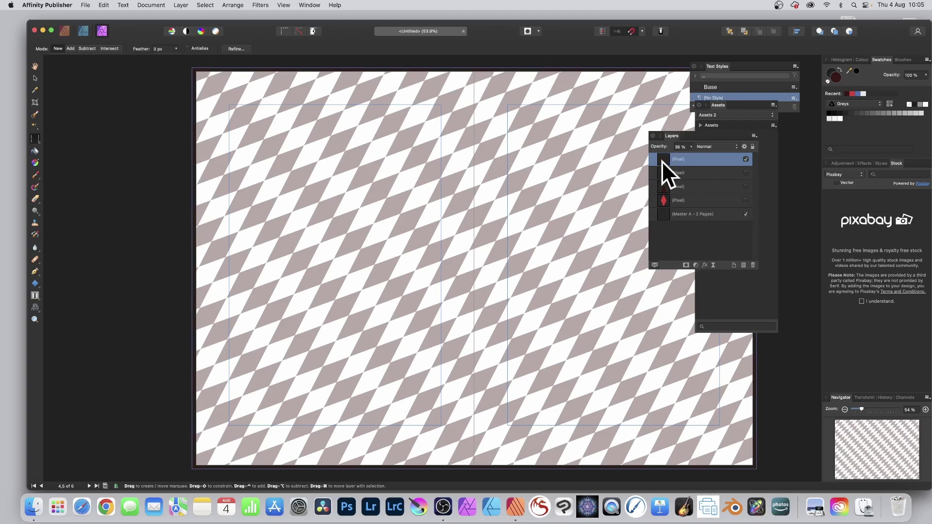
pyautogui.click(686, 265)
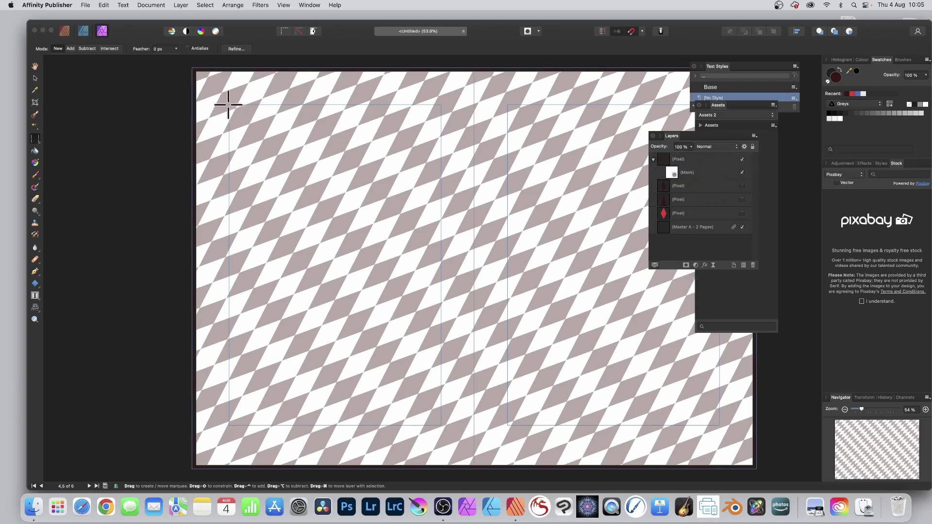
# Select a rectangle over the left page's upper area on the mask, then invert the selection.
pyautogui.moveTo(229, 105); pyautogui.dragTo(440, 231)
pyautogui.click(673, 173)
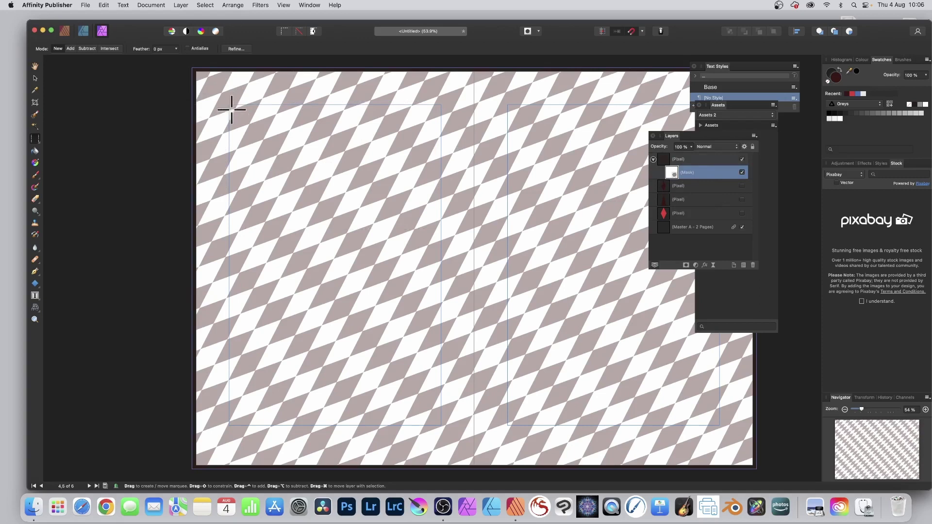
pyautogui.moveTo(226, 103); pyautogui.dragTo(438, 243)
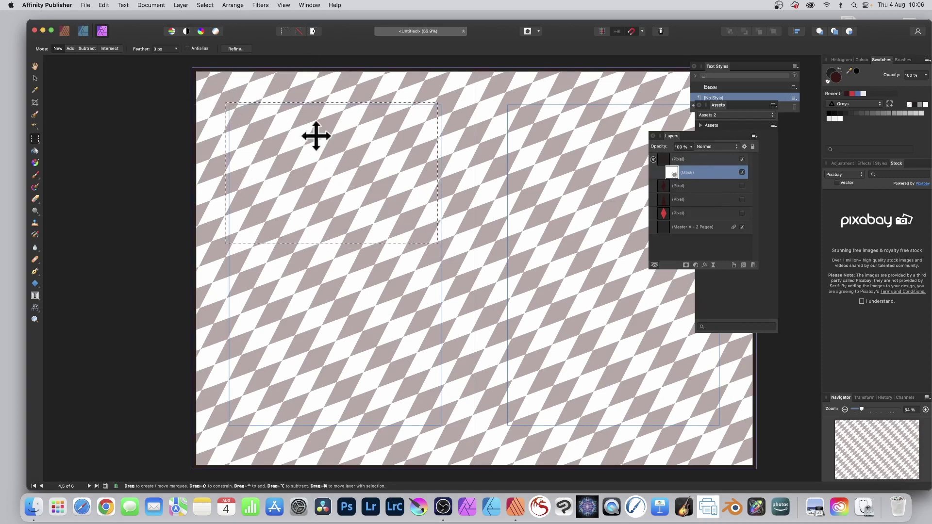
pyautogui.moveTo(317, 136); pyautogui.dragTo(321, 139)
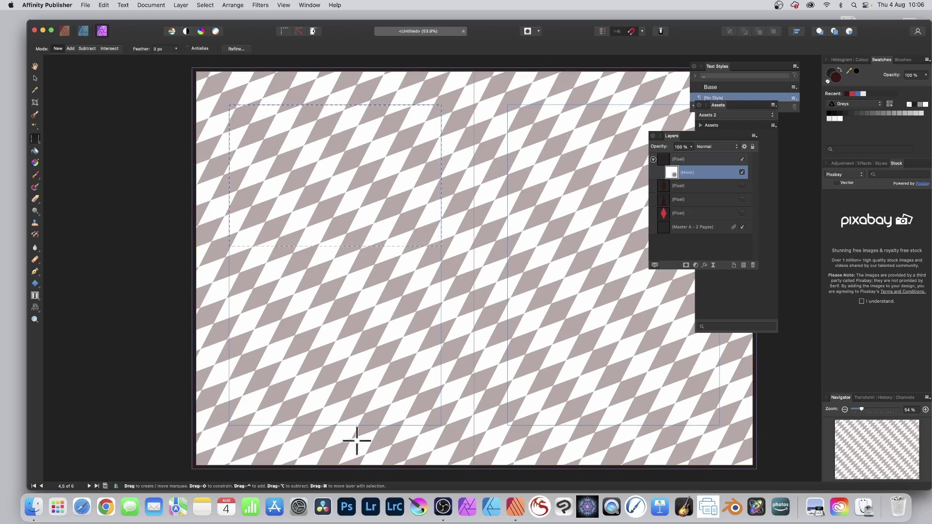
pyautogui.click(210, 4)
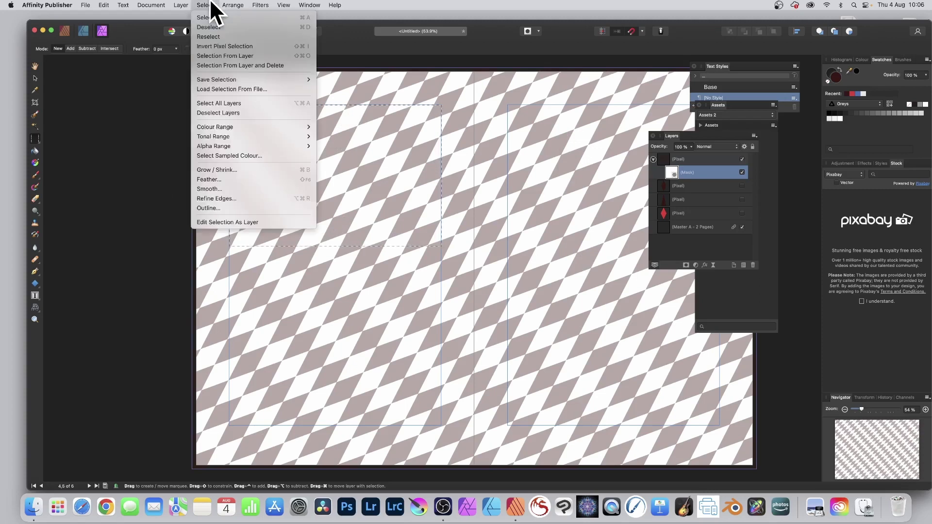
pyautogui.click(225, 45)
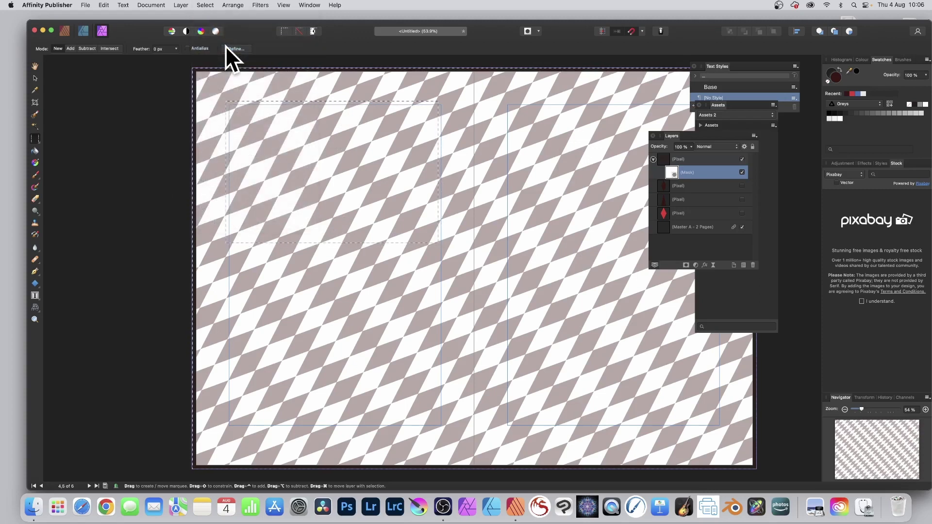
# Fill the inverted mask selection with the Secondary Colour via Edit > Fill.
pyautogui.click(107, 5)
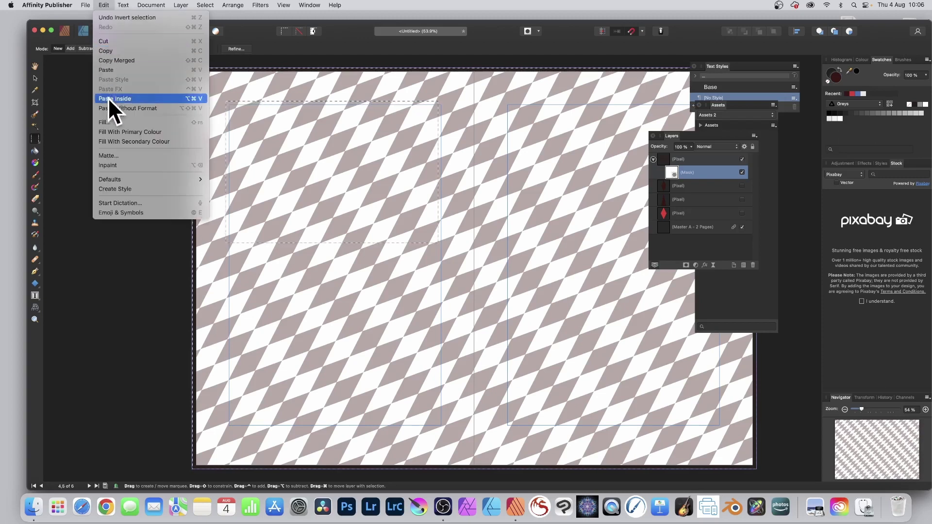
pyautogui.click(105, 122)
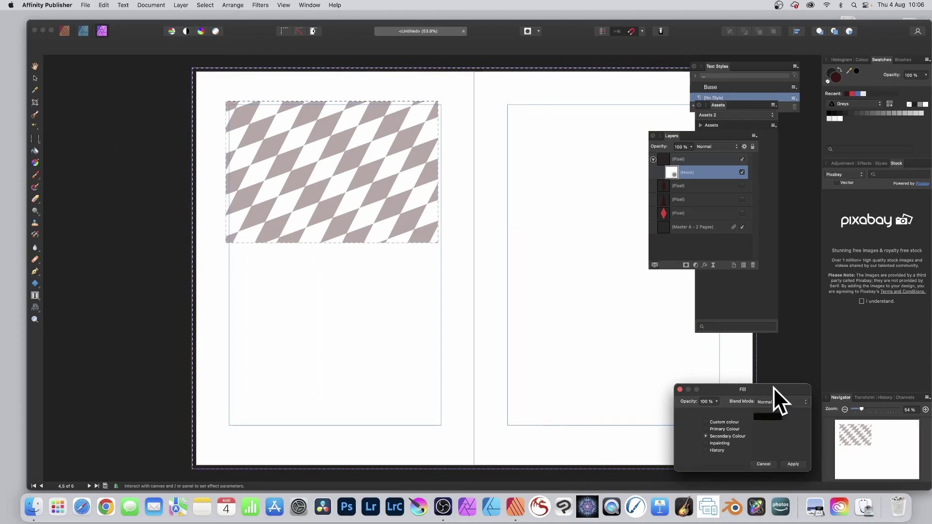
pyautogui.moveTo(773, 388); pyautogui.dragTo(403, 151)
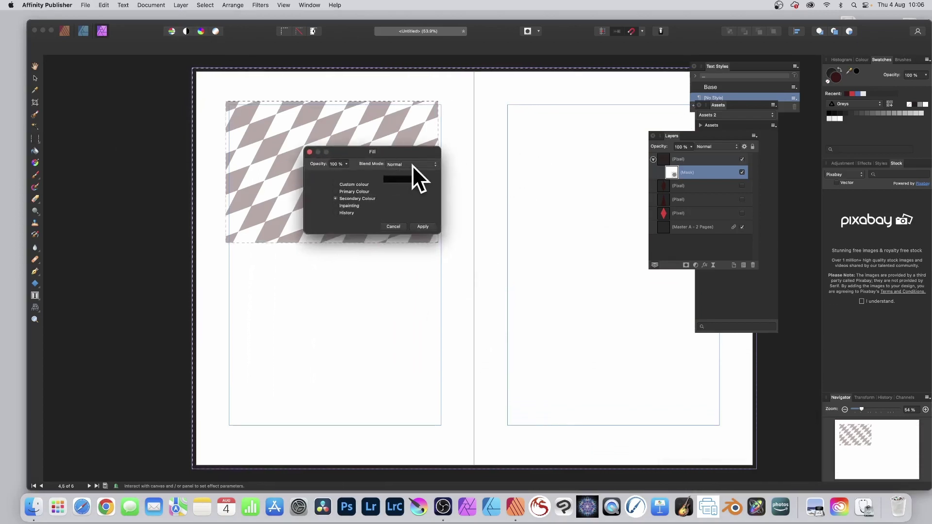
pyautogui.click(422, 226)
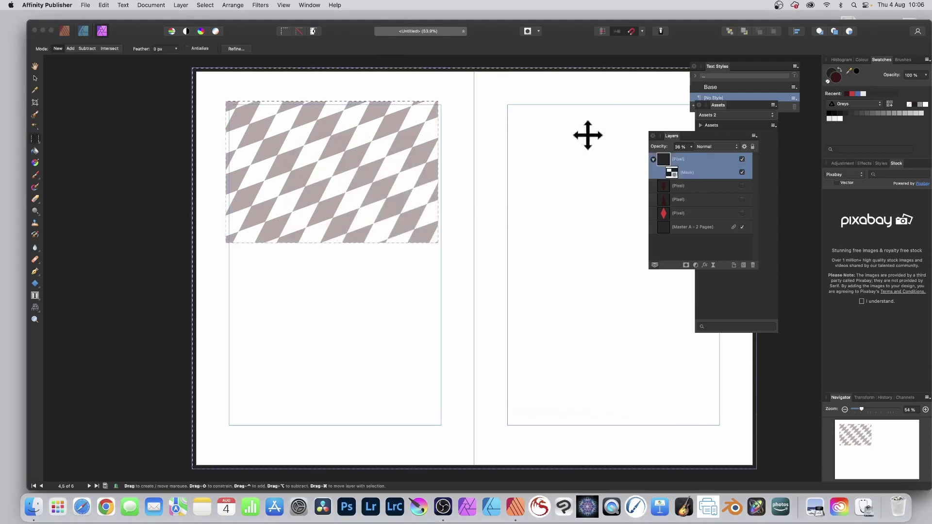
pyautogui.click(205, 5)
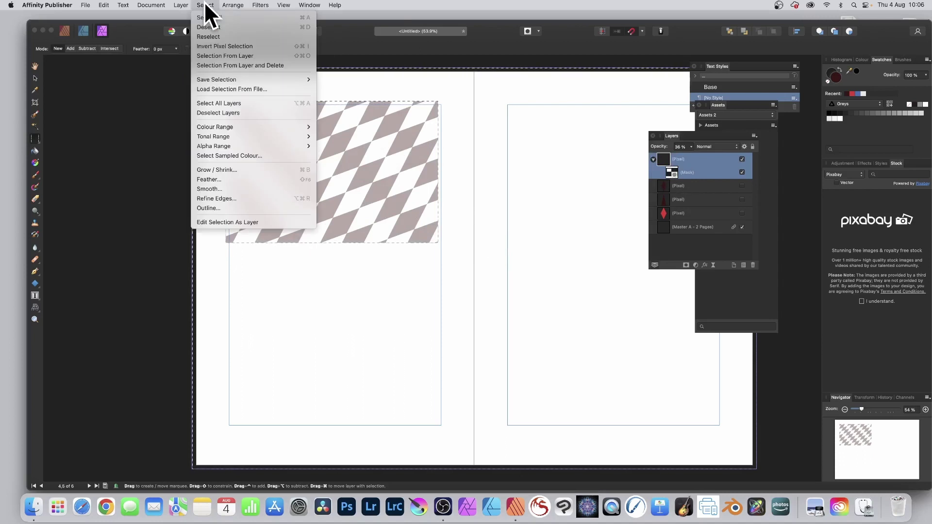
# Deselect, nudge the pattern pixel layer slightly down-right, and return to Publisher Persona on page 6.
pyautogui.click(204, 26)
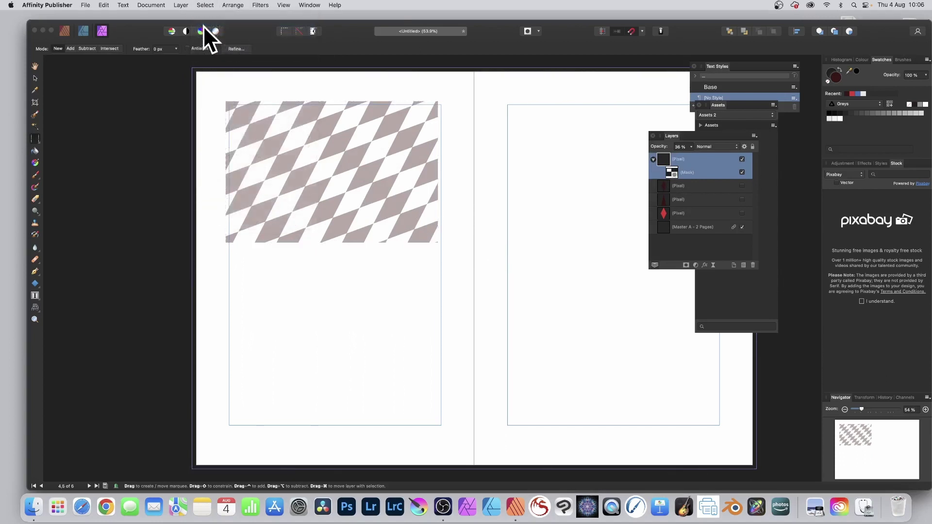
pyautogui.click(35, 78)
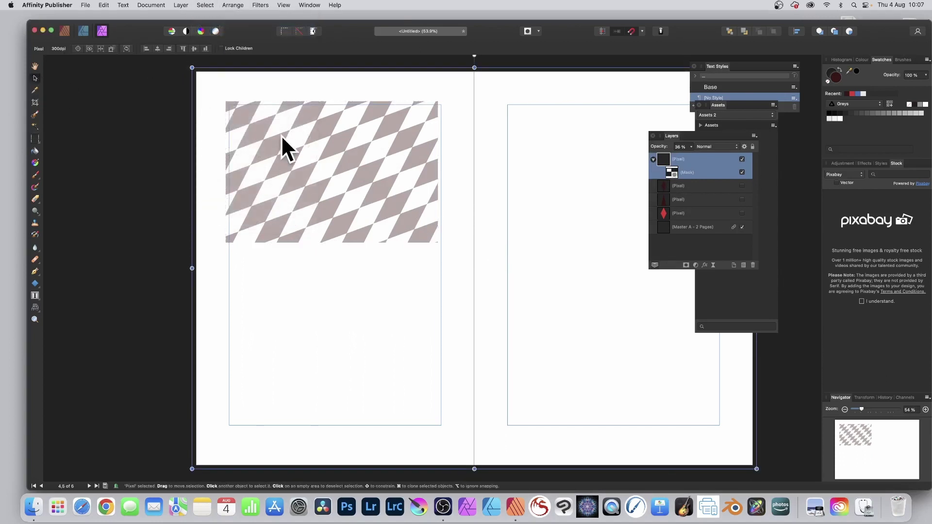
pyautogui.moveTo(281, 133); pyautogui.dragTo(285, 135)
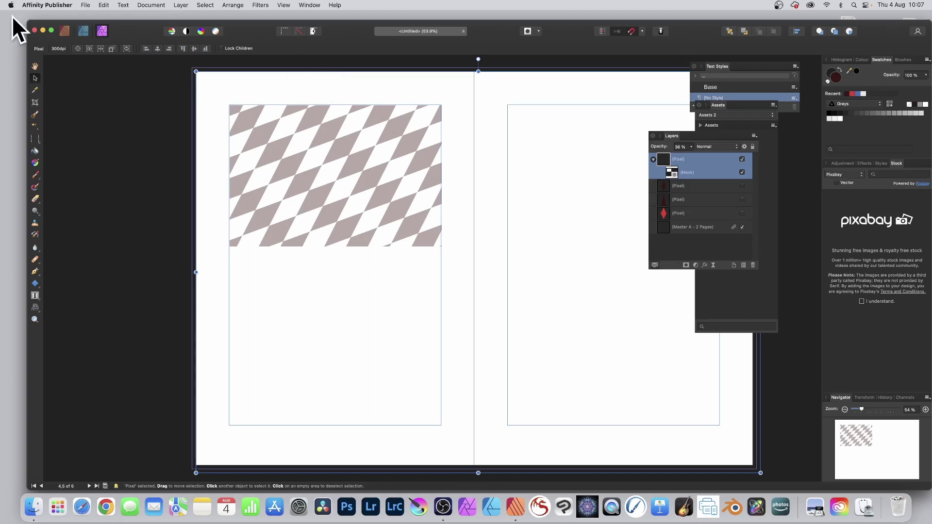
pyautogui.click(65, 29)
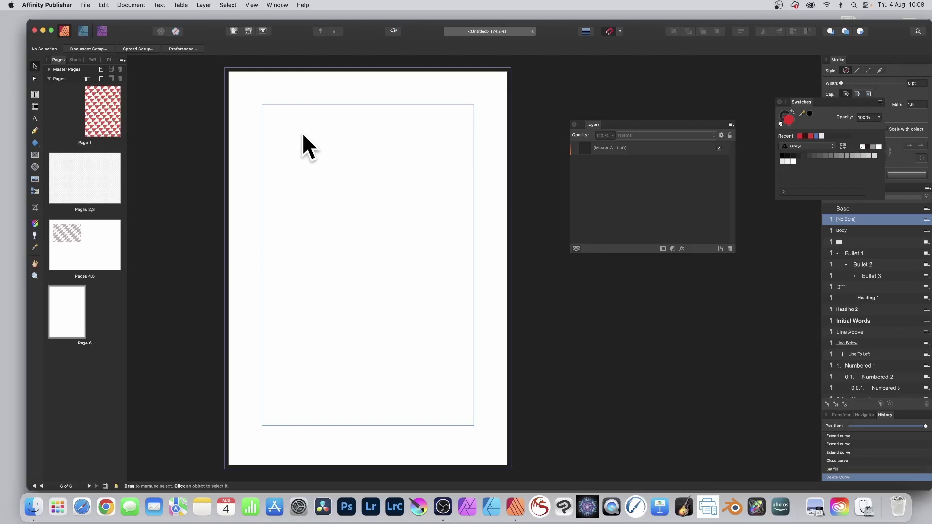
pyautogui.click(34, 131)
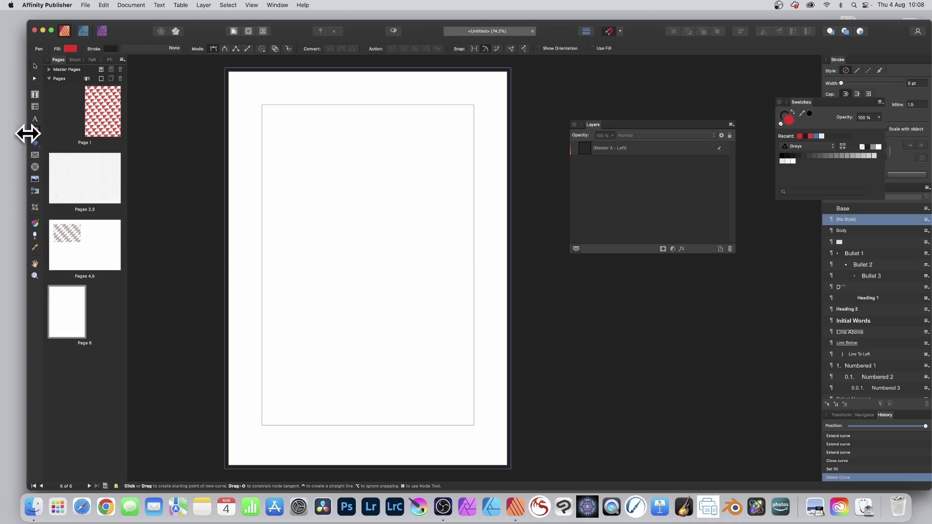
# Draw a closed eight-corner jagged zigzag outline with the Pen tool on page 6.
pyautogui.click(407, 133)
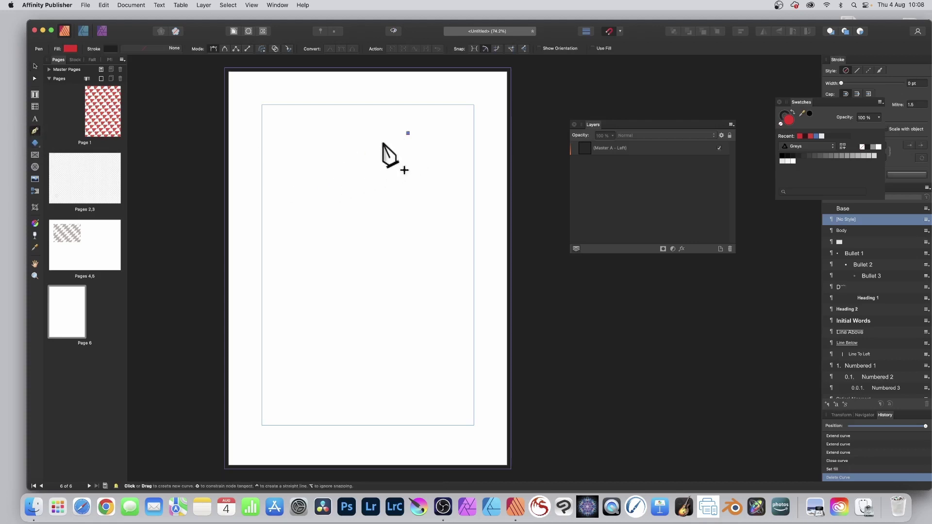
pyautogui.click(288, 192)
pyautogui.click(356, 265)
pyautogui.click(368, 191)
pyautogui.click(429, 286)
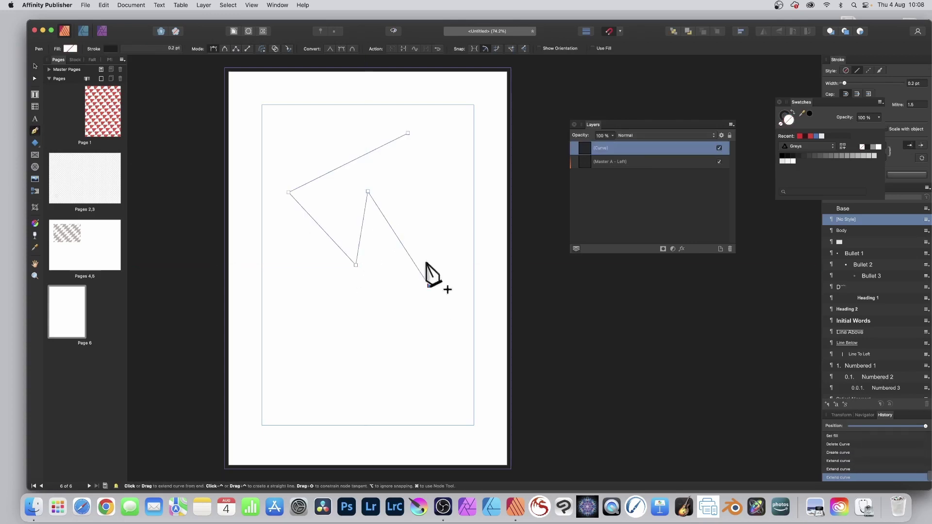
pyautogui.click(422, 185)
pyautogui.click(455, 228)
pyautogui.click(453, 152)
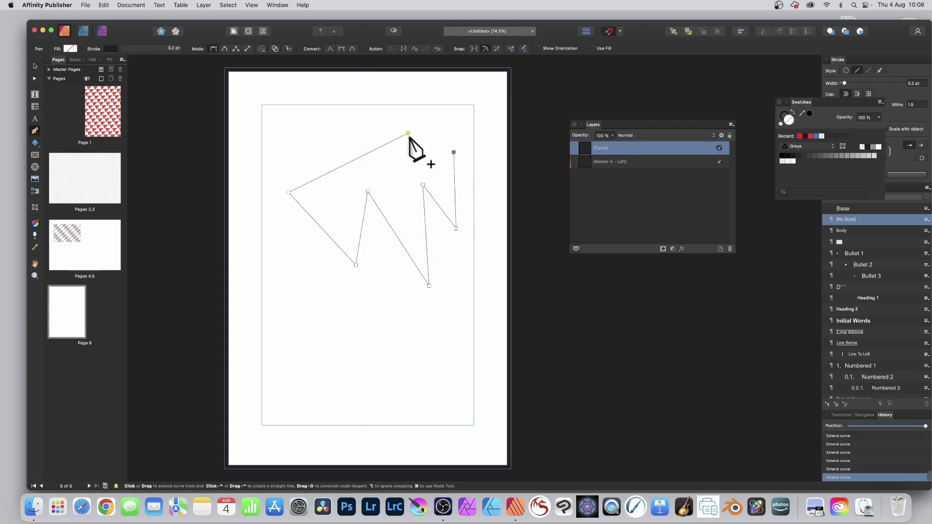
pyautogui.click(408, 133)
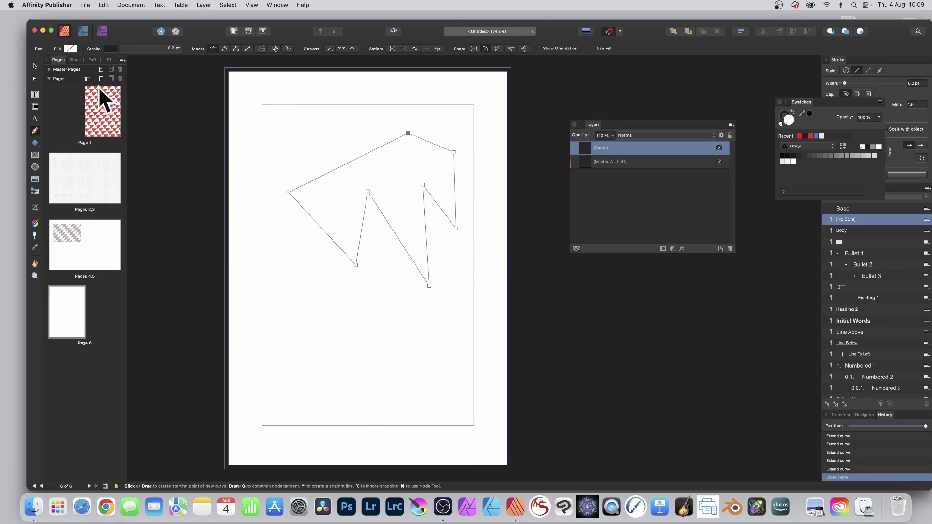
# Fill the zigzag shape red from the Fill colour wheel.
pyautogui.click(70, 49)
pyautogui.click(141, 112)
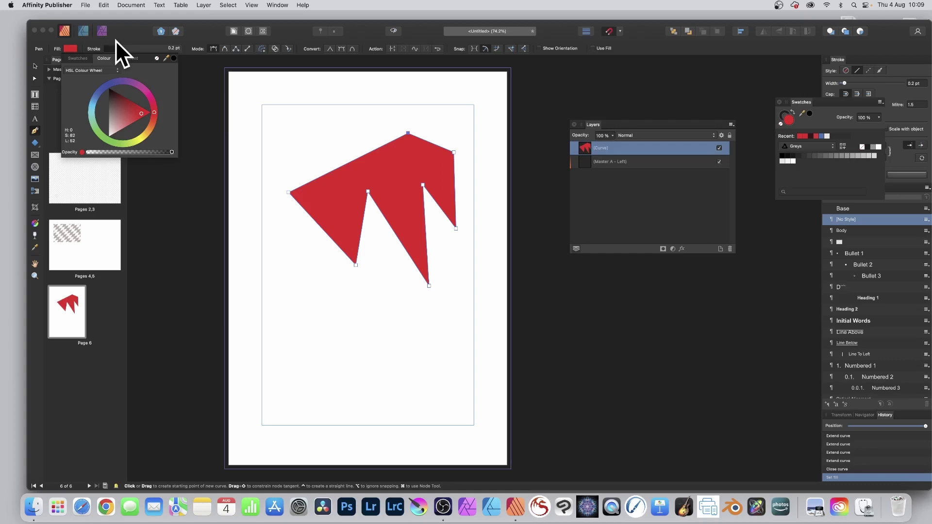
pyautogui.moveTo(596, 127); pyautogui.dragTo(574, 119)
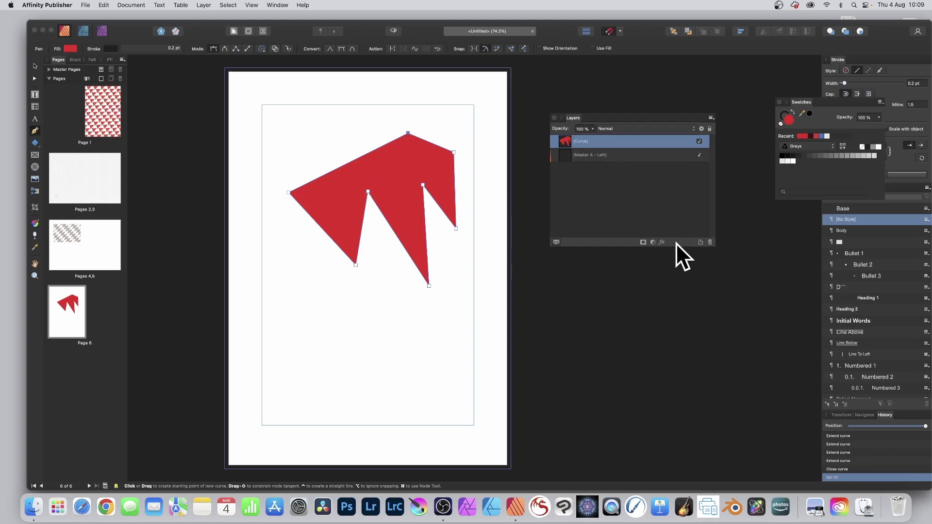
# Add a 3D effect with a larger radius and an outer shadow with increased radius and offset.
pyautogui.click(663, 242)
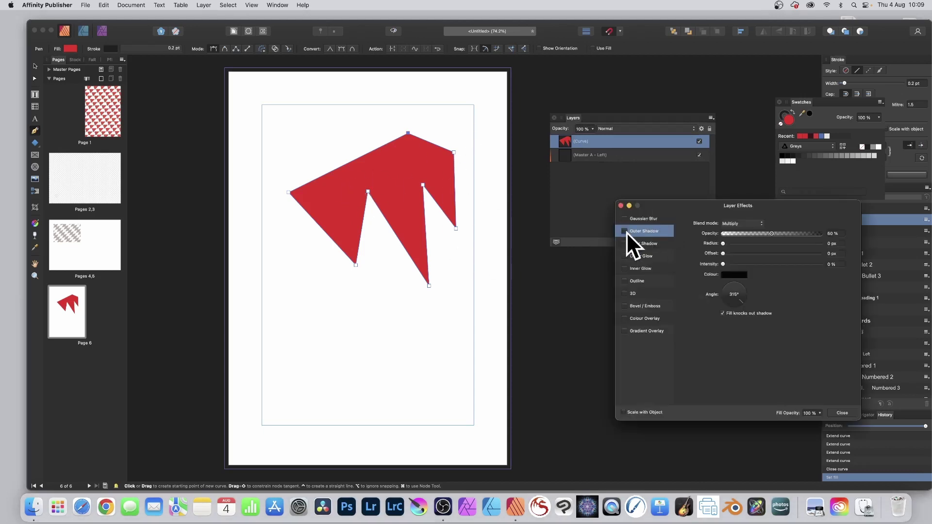
pyautogui.click(624, 293)
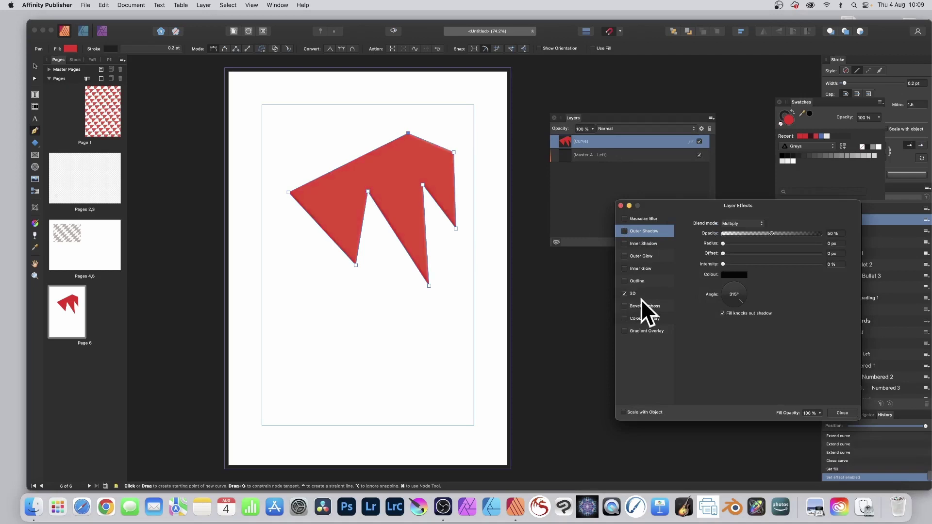
pyautogui.moveTo(756, 224); pyautogui.dragTo(768, 223)
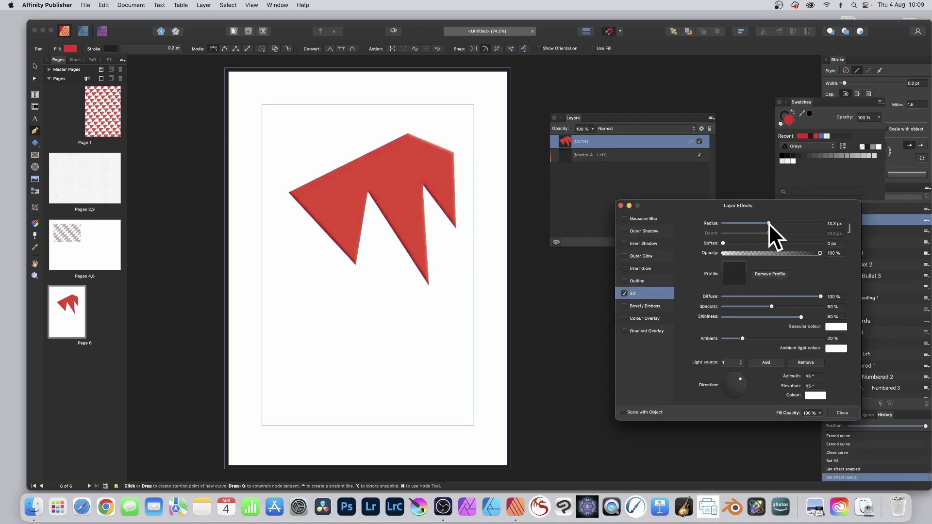
pyautogui.click(624, 231)
pyautogui.click(650, 230)
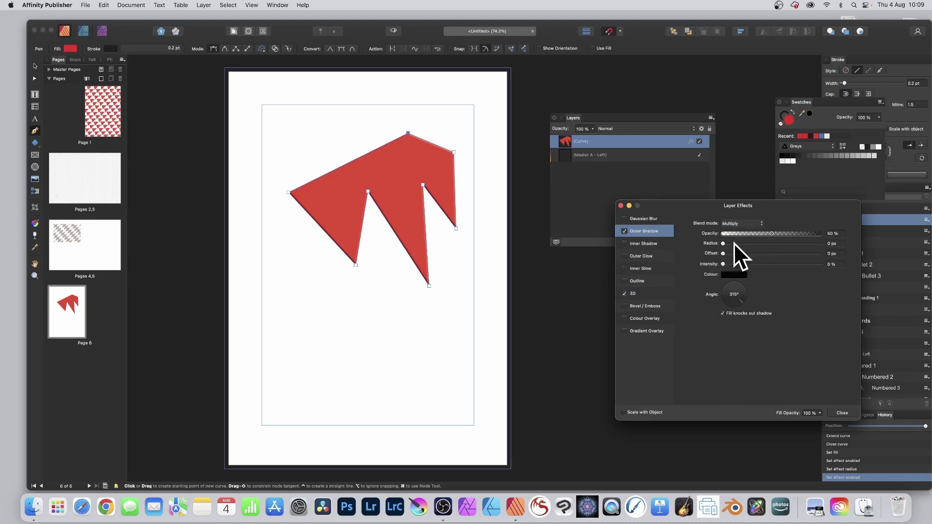
pyautogui.moveTo(732, 243); pyautogui.dragTo(803, 265)
pyautogui.click(842, 412)
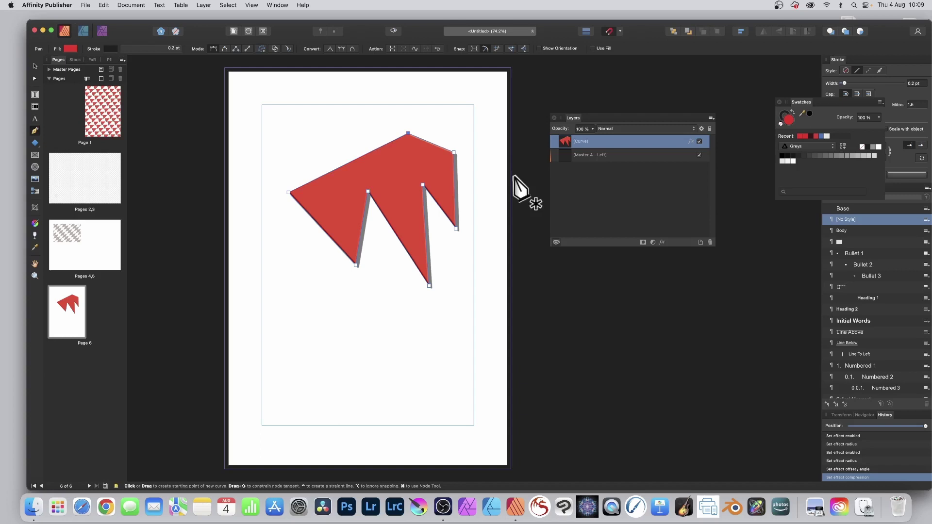
# Rasterise the red shape with Preserve layer FX unticked, baking its effects into pixels.
pyautogui.click(204, 5)
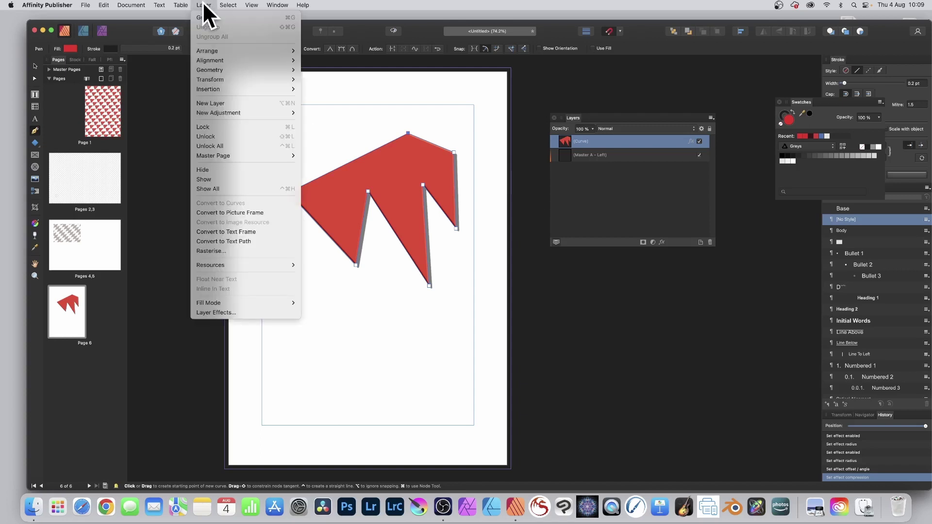
pyautogui.click(229, 250)
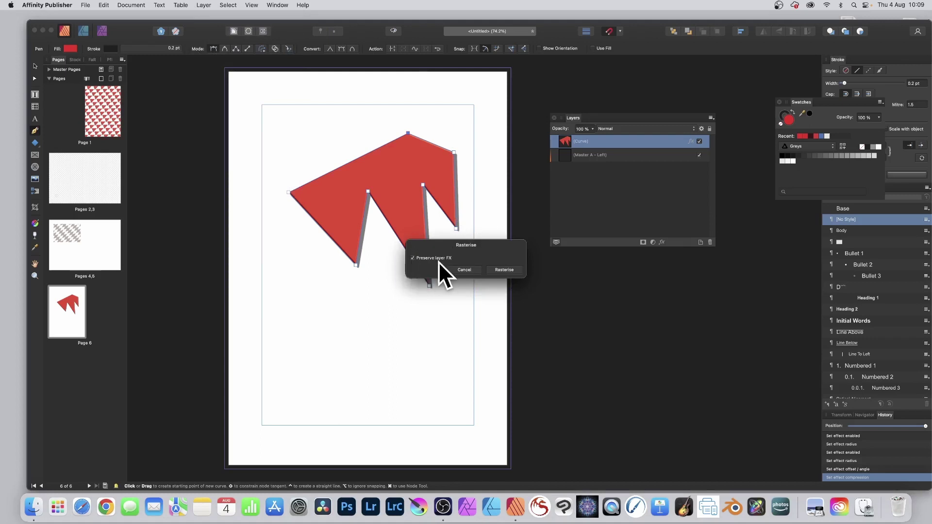
pyautogui.click(412, 258)
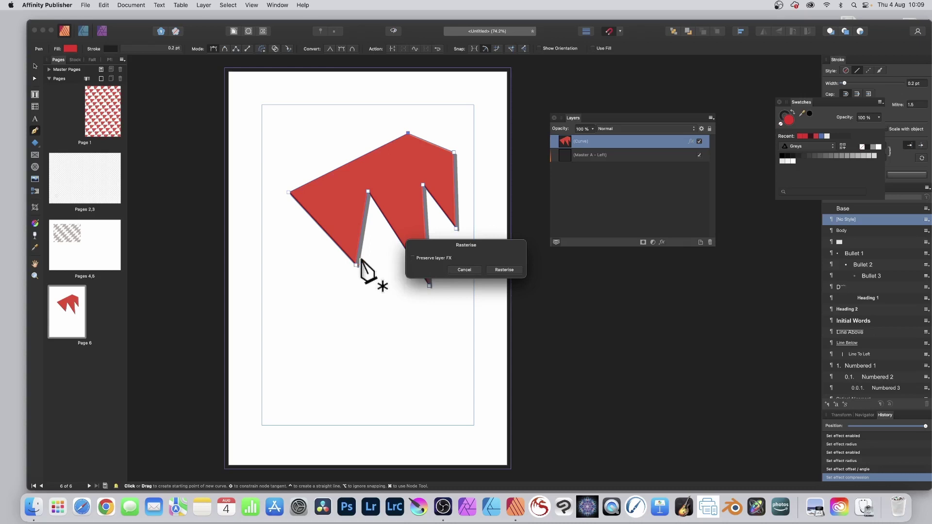
pyautogui.click(504, 270)
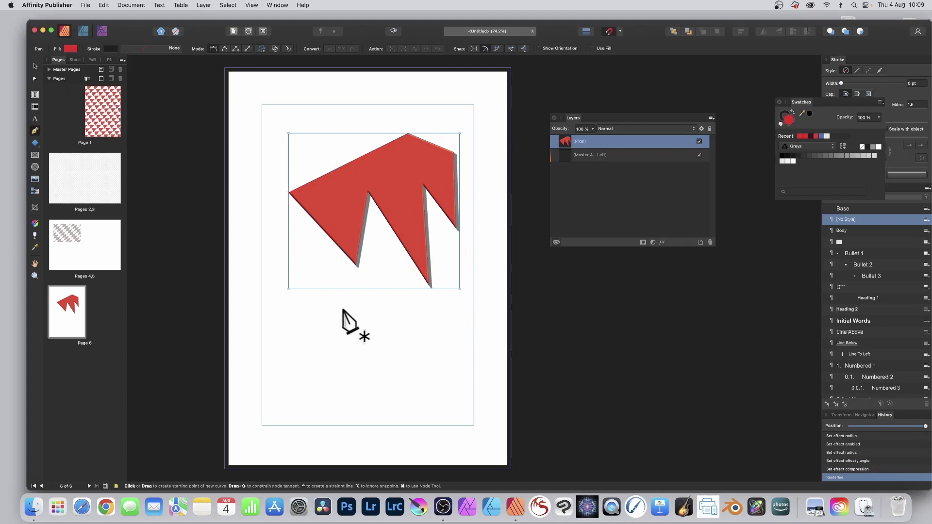
# In the Photo Persona, create a pattern layer from the red shape and shrink its tile.
pyautogui.click(102, 31)
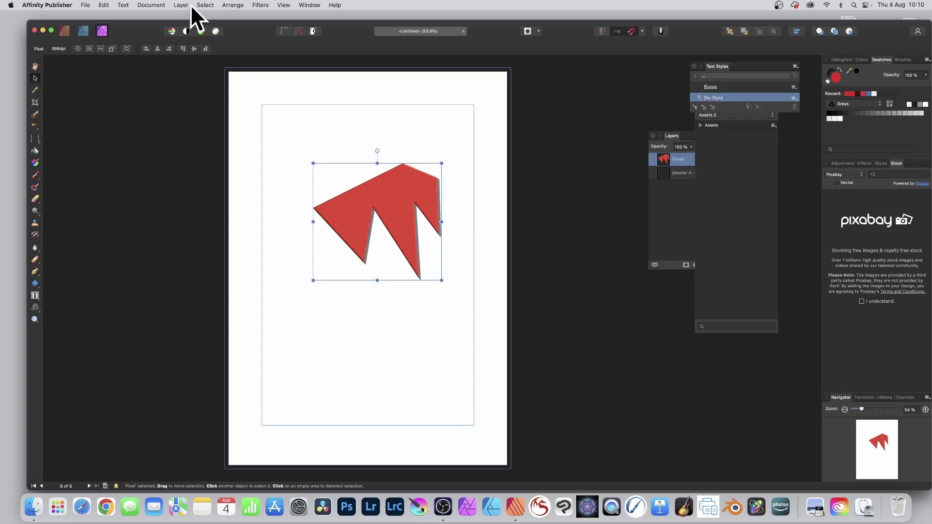
pyautogui.click(183, 5)
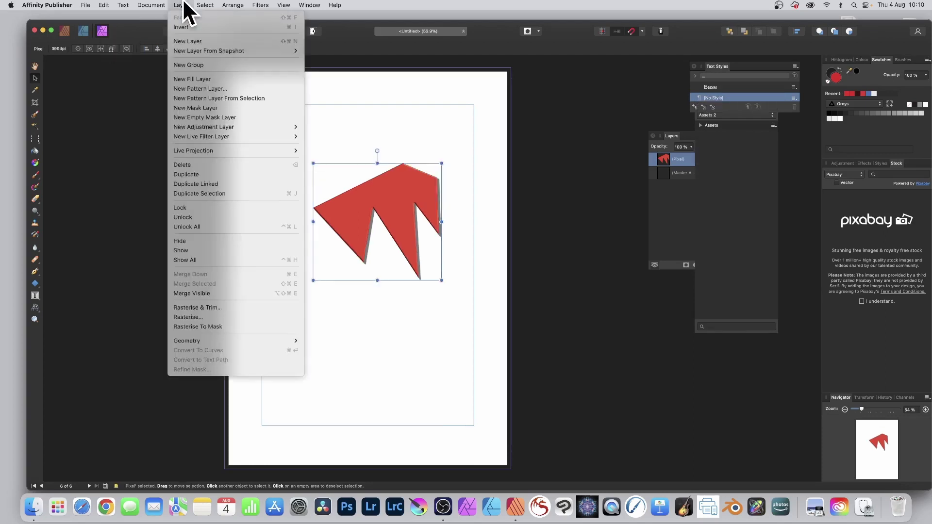
pyautogui.click(201, 98)
pyautogui.moveTo(304, 210); pyautogui.dragTo(377, 277)
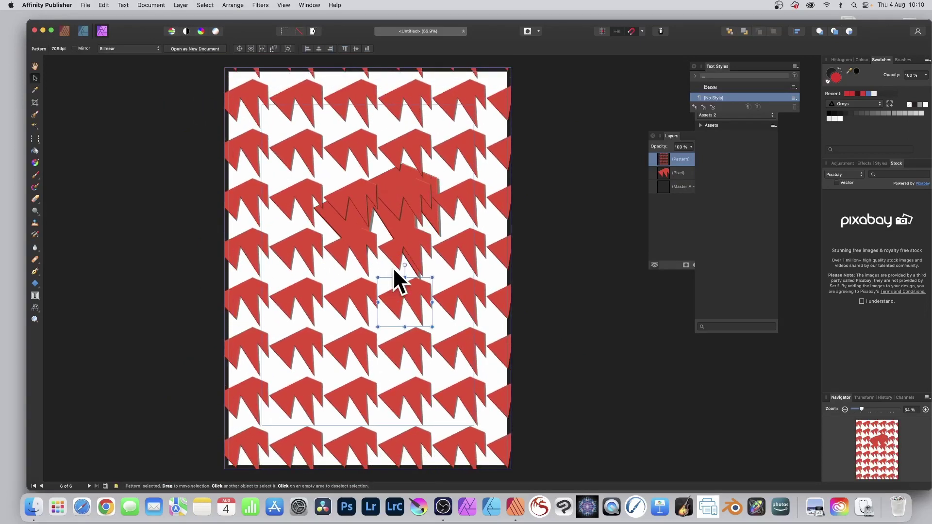
# Hide the red source Pixel layer, shrink its box, and reselect the Pattern layer.
pyautogui.moveTo(677, 137); pyautogui.dragTo(540, 114)
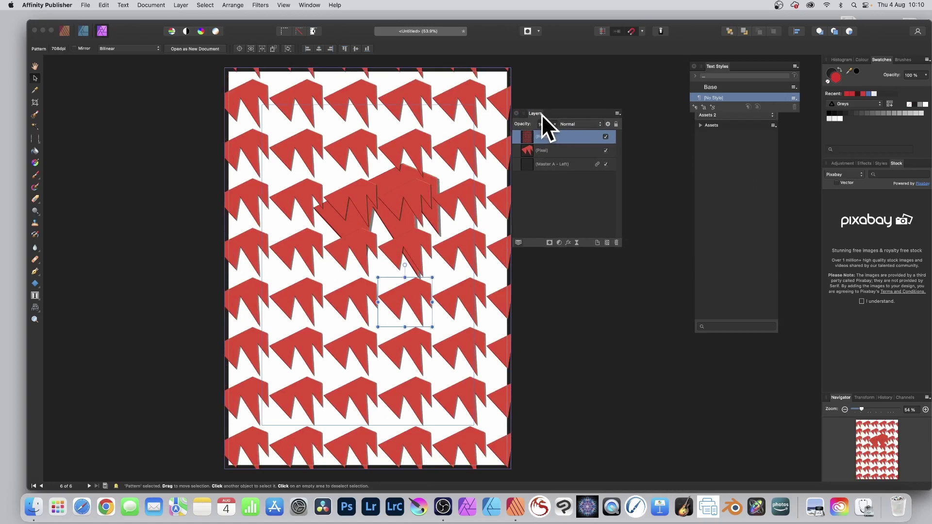
pyautogui.click(538, 149)
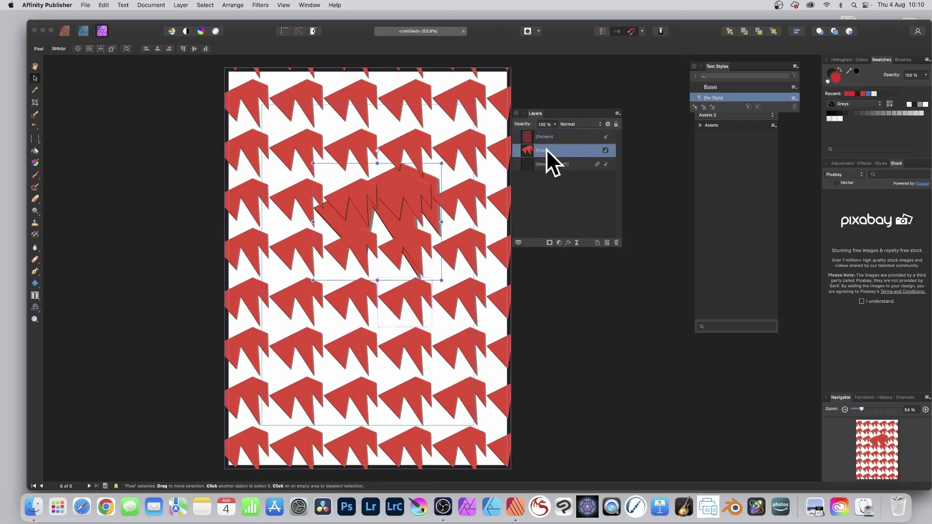
pyautogui.click(605, 150)
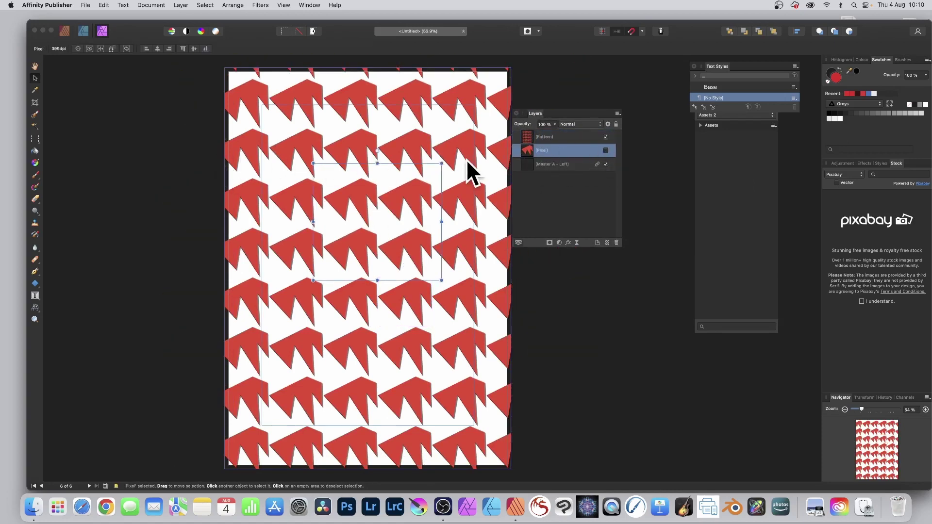
pyautogui.moveTo(313, 163); pyautogui.dragTo(331, 180)
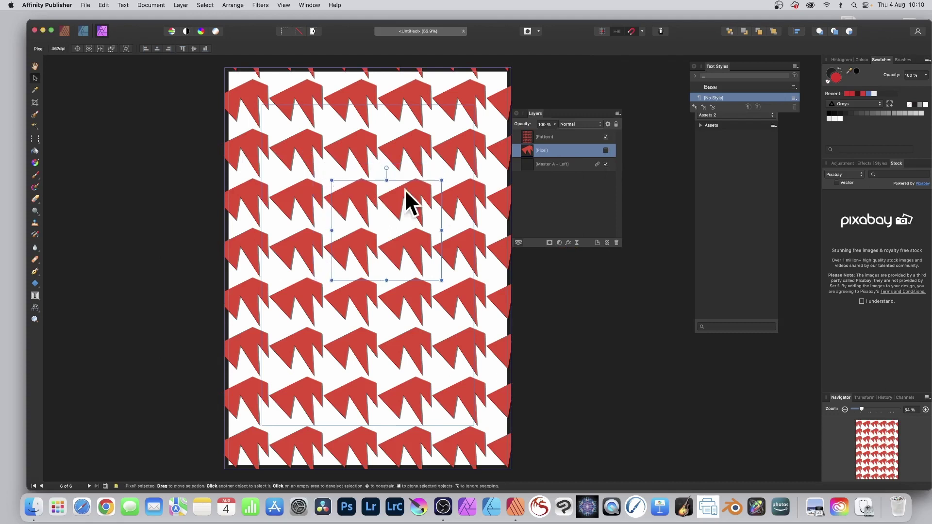
pyautogui.click(544, 136)
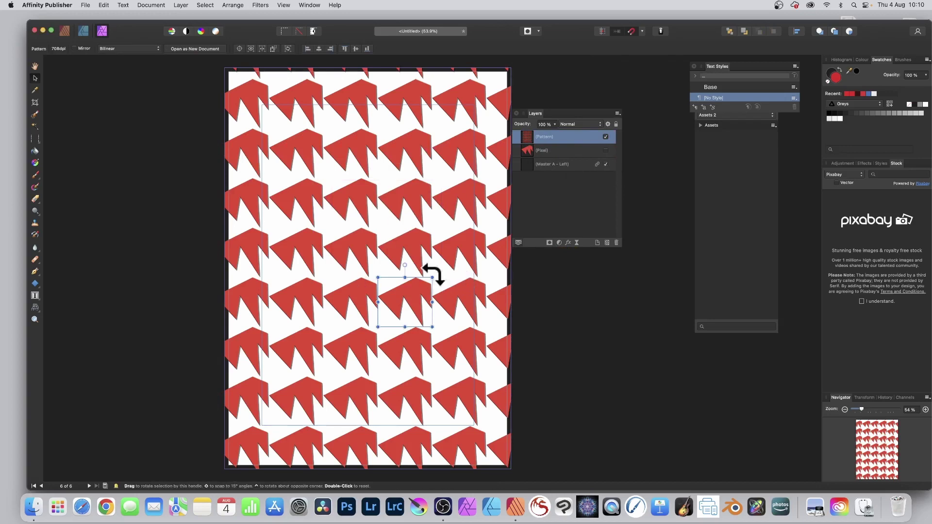
# Rotate the red pattern about 30°, then duplicate it and offset the copy upward for denser coverage.
pyautogui.moveTo(432, 275); pyautogui.dragTo(391, 246)
pyautogui.moveTo(402, 285); pyautogui.dragTo(397, 251)
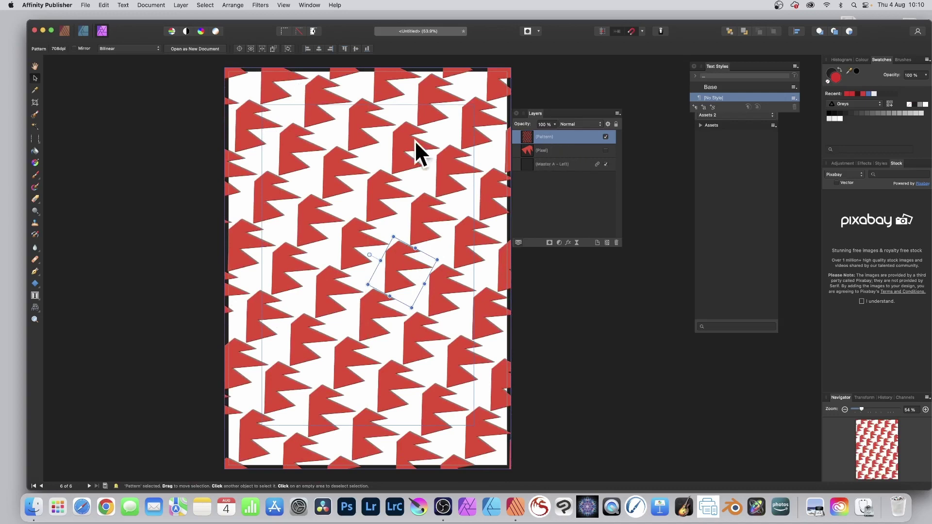
pyautogui.click(181, 5)
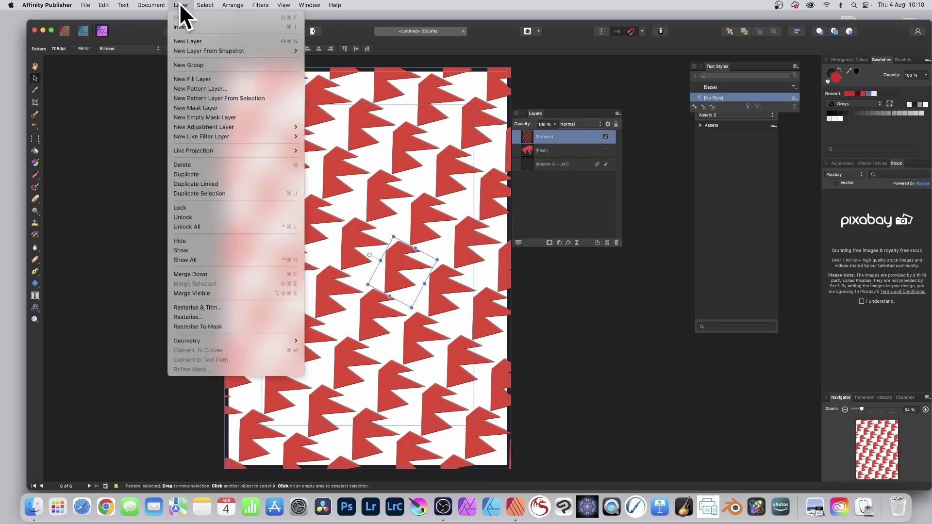
pyautogui.click(203, 175)
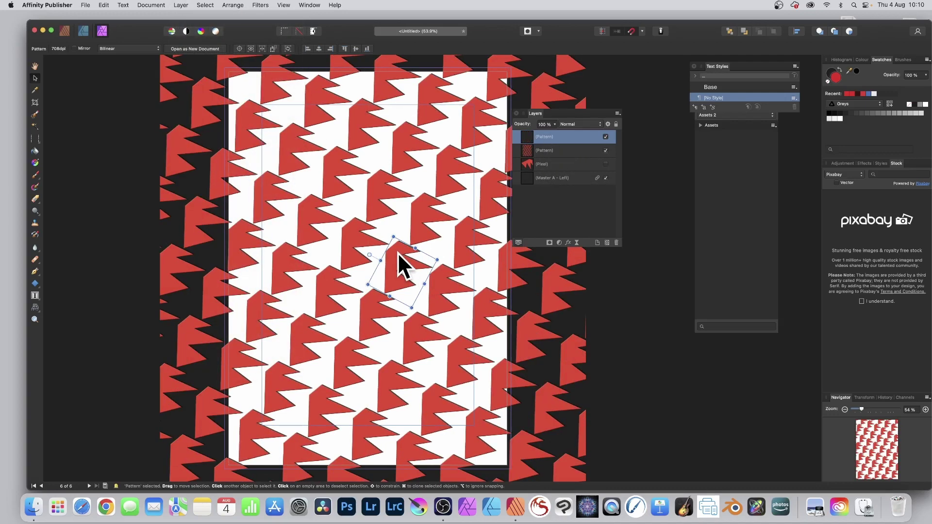
pyautogui.moveTo(397, 253); pyautogui.dragTo(400, 228)
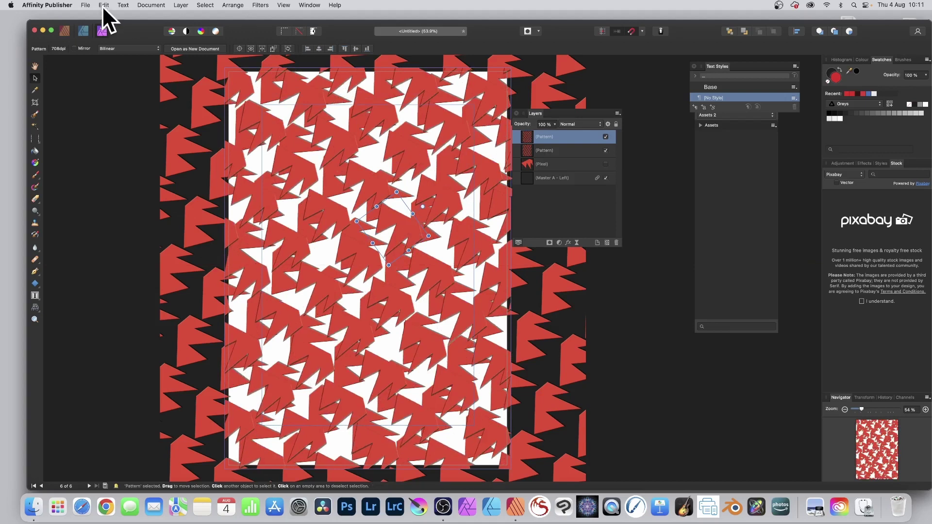
pyautogui.click(64, 31)
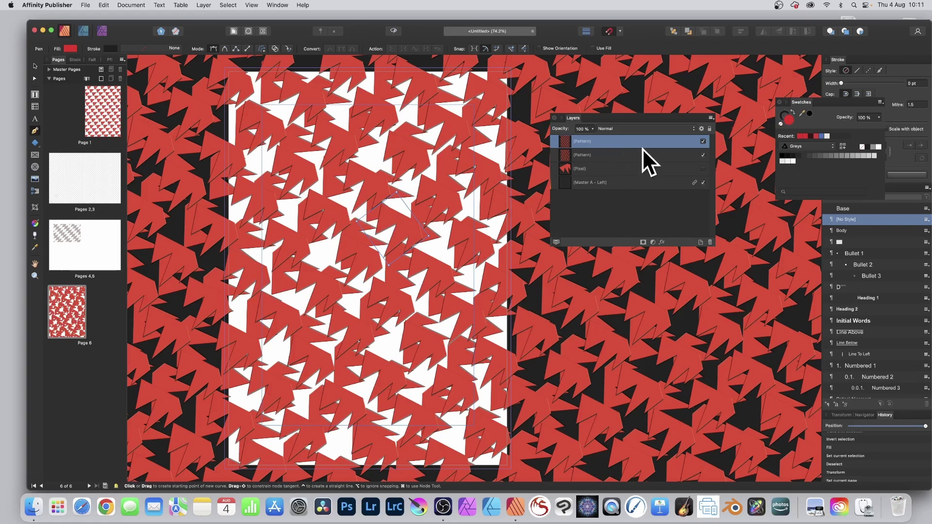
# Hide the duplicated top Pattern layer, select the remaining pattern, and enlarge its tile with the Move tool.
pyautogui.click(703, 141)
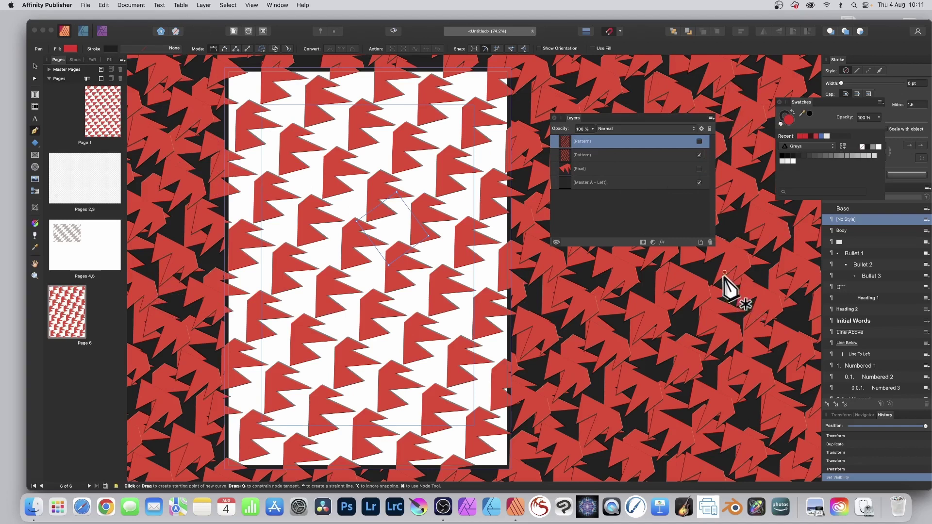
pyautogui.click(586, 154)
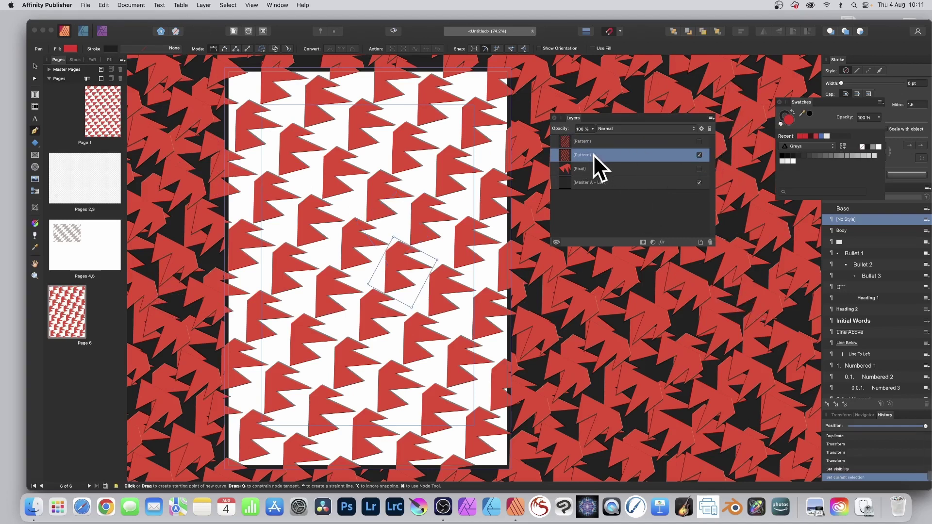
pyautogui.click(35, 66)
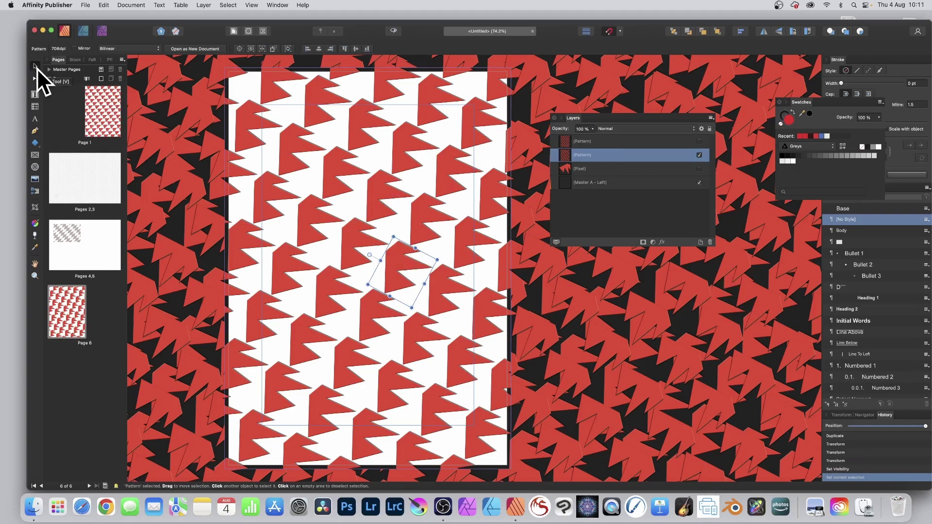
pyautogui.moveTo(393, 237); pyautogui.dragTo(411, 288)
# Rotate and resize the red pattern tile, then adjust the layer's opacity slider.
pyautogui.moveTo(405, 242); pyautogui.dragTo(422, 243)
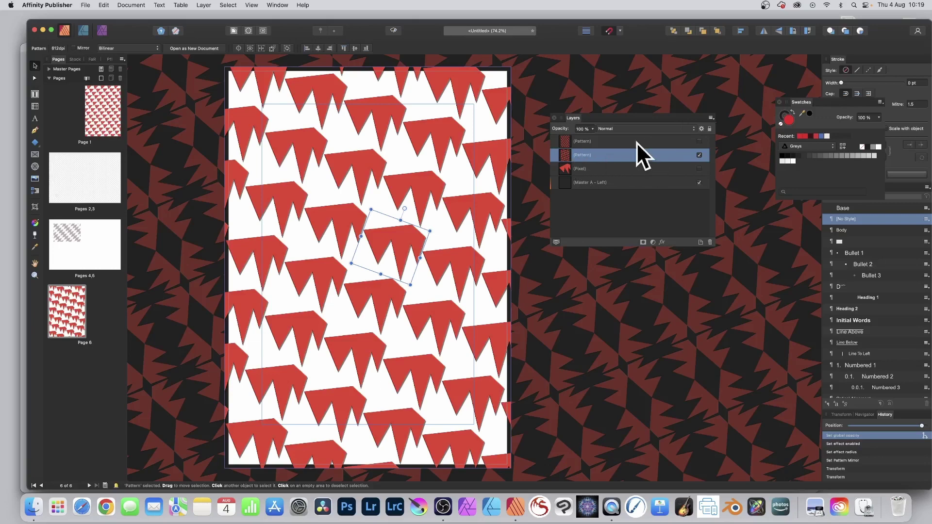
pyautogui.moveTo(593, 129); pyautogui.dragTo(621, 138)
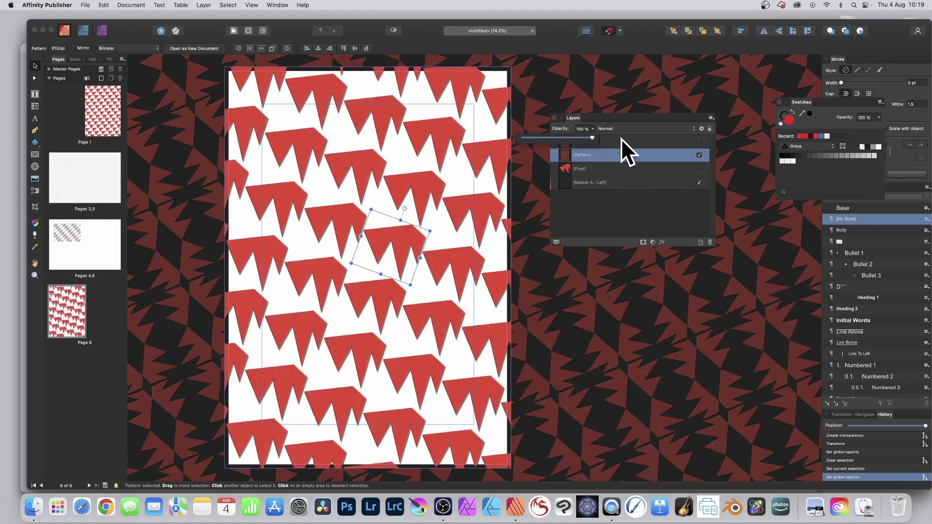
# Add a blue Colour Overlay effect with Hue blend mode to the pattern layer.
pyautogui.click(662, 243)
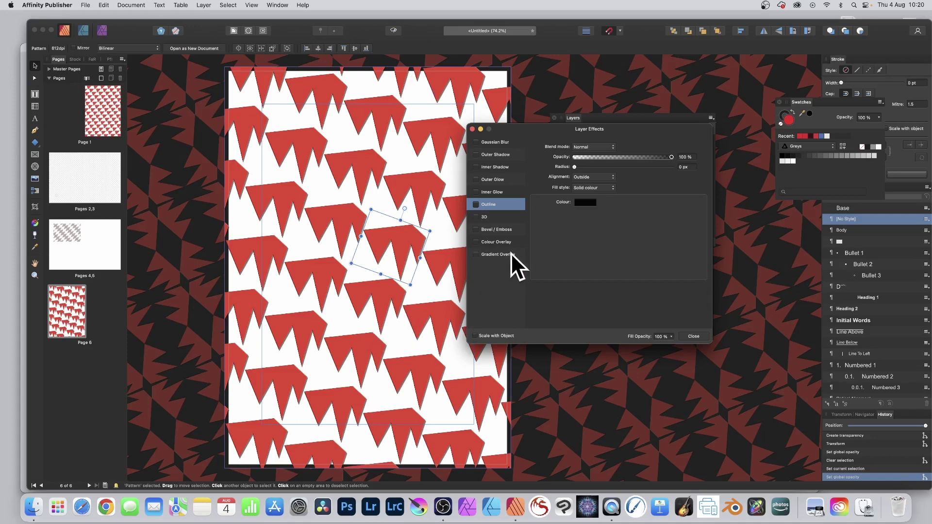
pyautogui.click(478, 241)
pyautogui.click(476, 241)
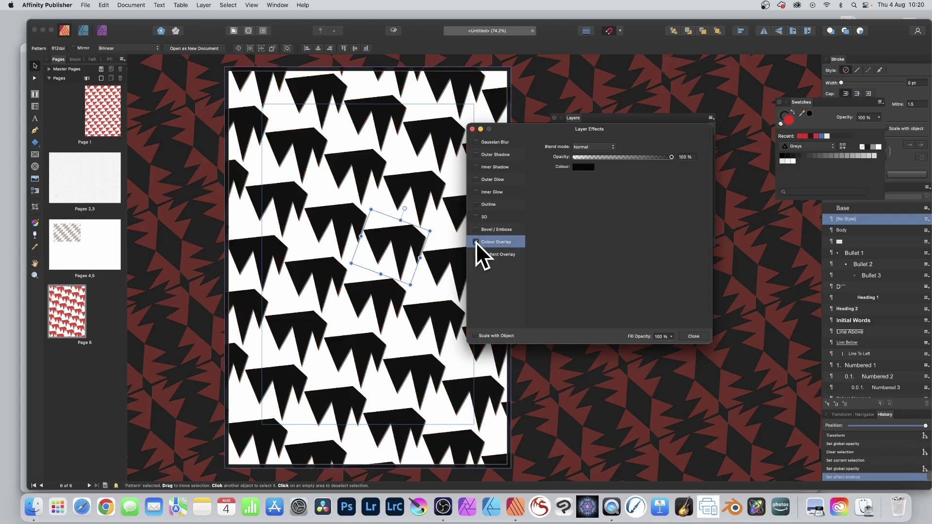
pyautogui.click(583, 166)
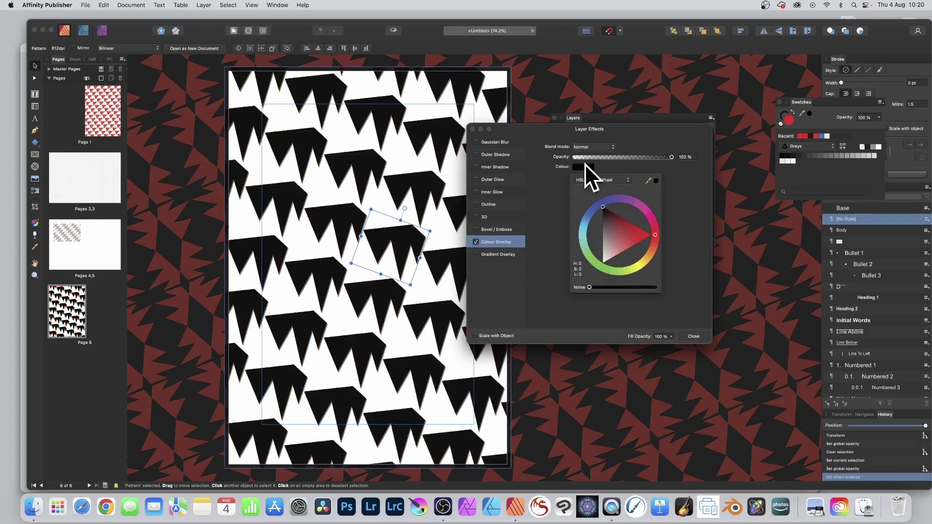
pyautogui.click(633, 229)
pyautogui.click(591, 215)
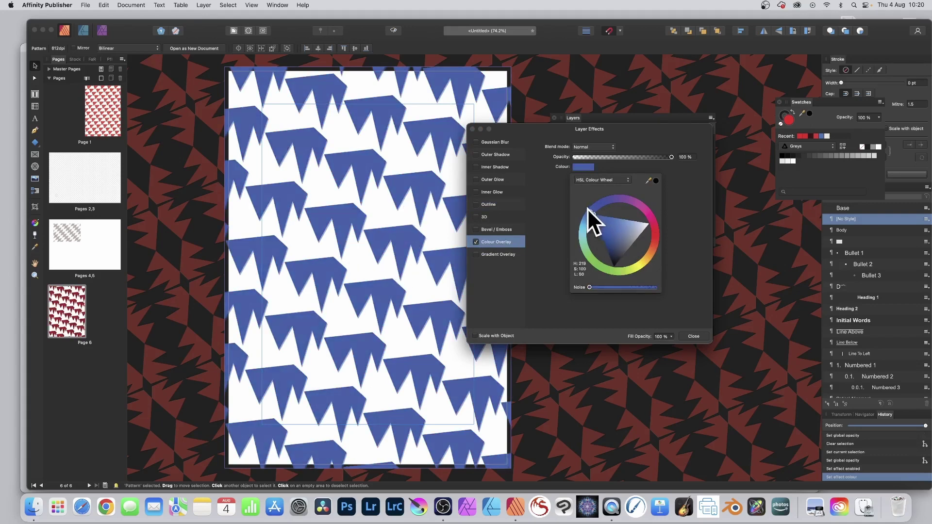
pyautogui.click(678, 233)
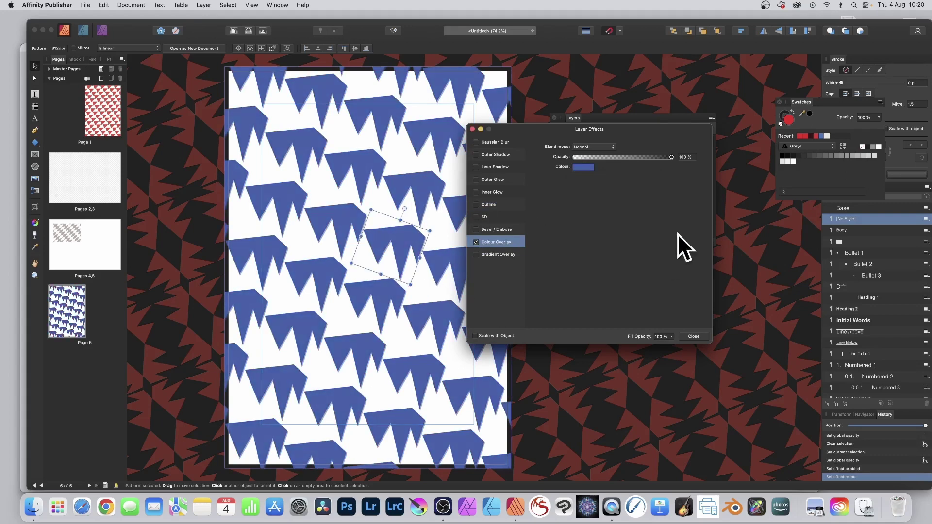
pyautogui.click(585, 146)
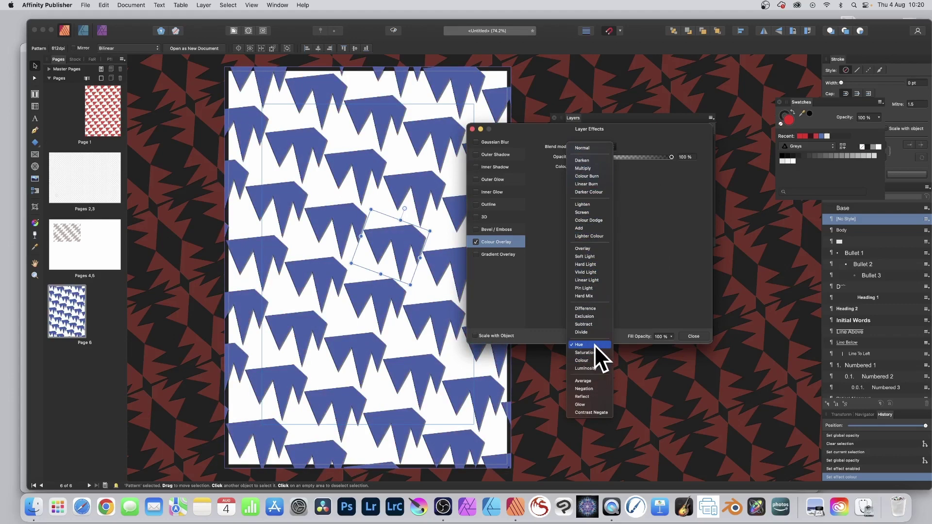
pyautogui.click(594, 344)
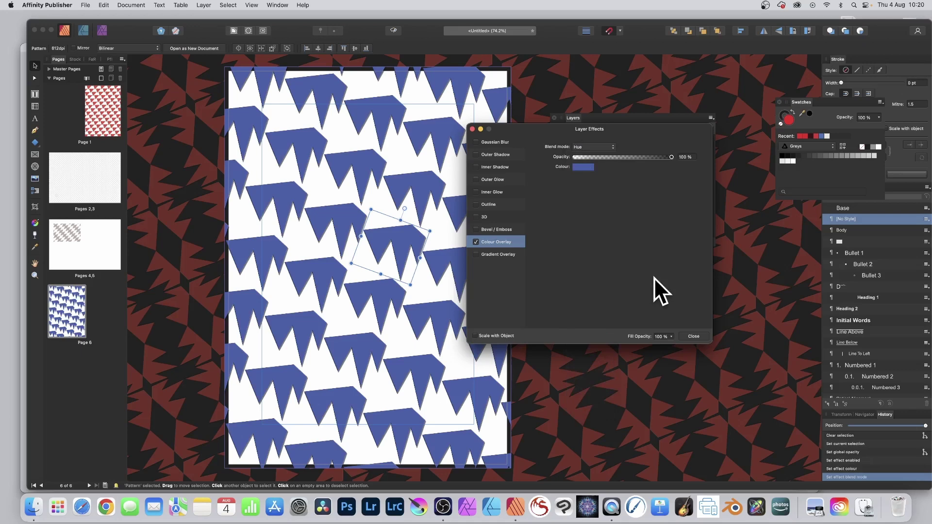
# Enable Gaussian Blur on the pattern with a 15.3 px radius.
pyautogui.click(484, 142)
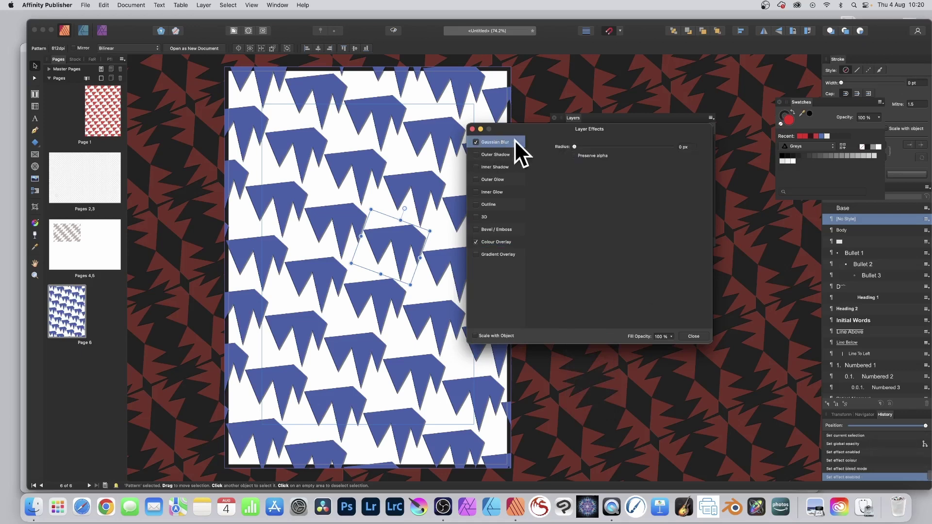
pyautogui.moveTo(577, 145); pyautogui.dragTo(623, 146)
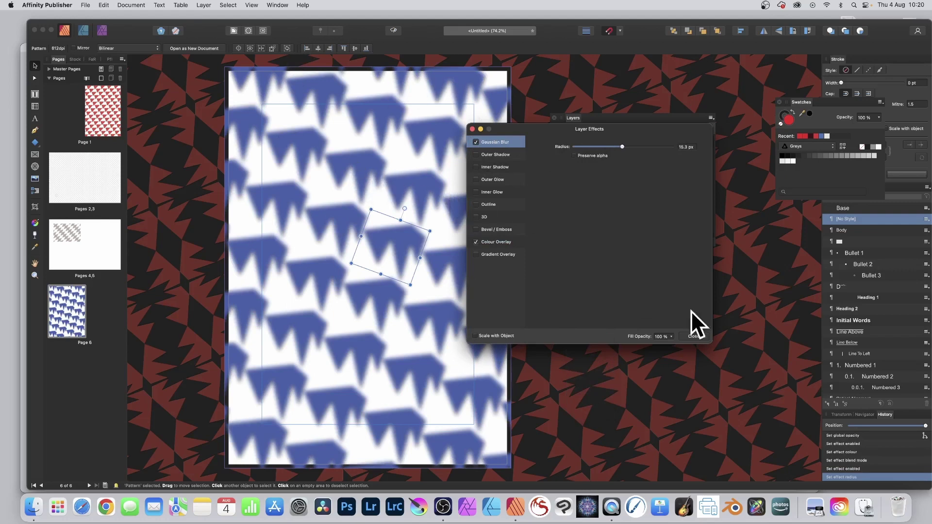
pyautogui.click(693, 336)
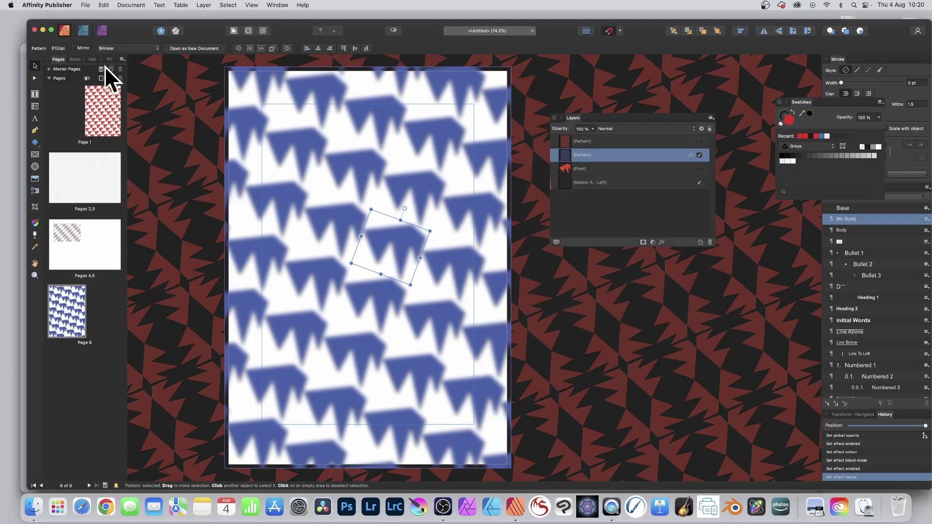
# Mirror the blue pattern tile, shrink it into denser tiles, and rotate it clockwise.
pyautogui.click(73, 48)
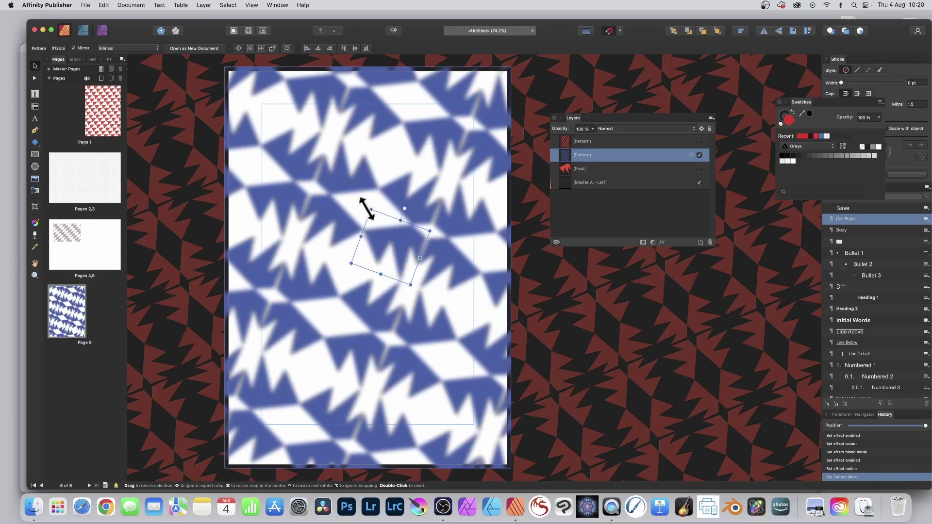
pyautogui.moveTo(366, 208); pyautogui.dragTo(355, 171)
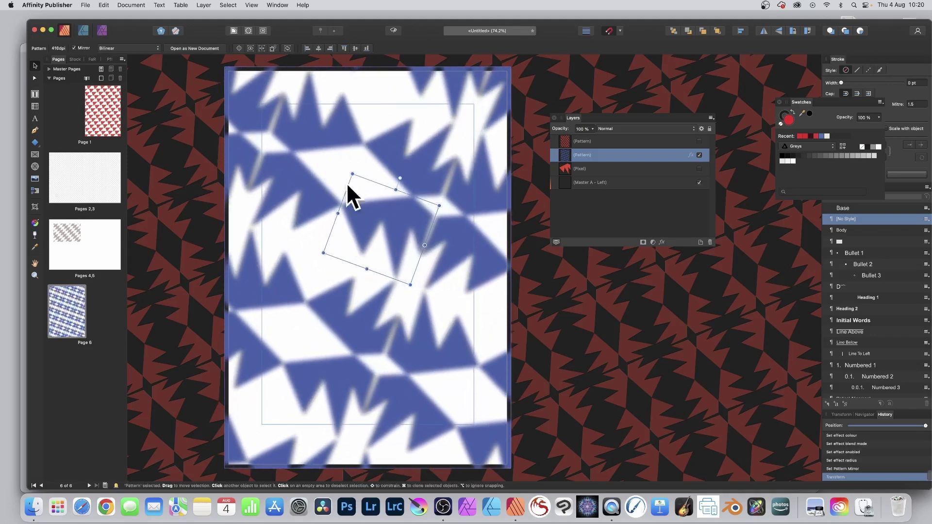
pyautogui.moveTo(439, 202); pyautogui.dragTo(442, 249)
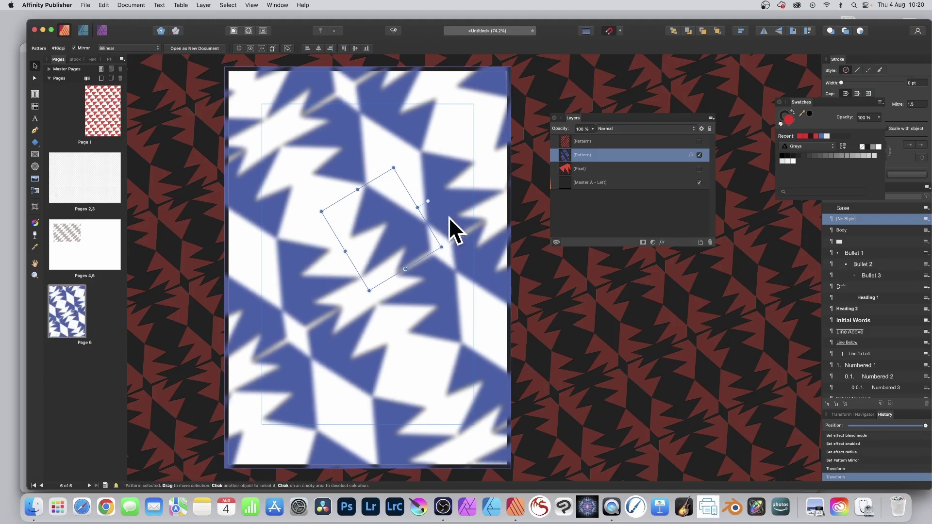
pyautogui.moveTo(427, 197); pyautogui.dragTo(422, 216)
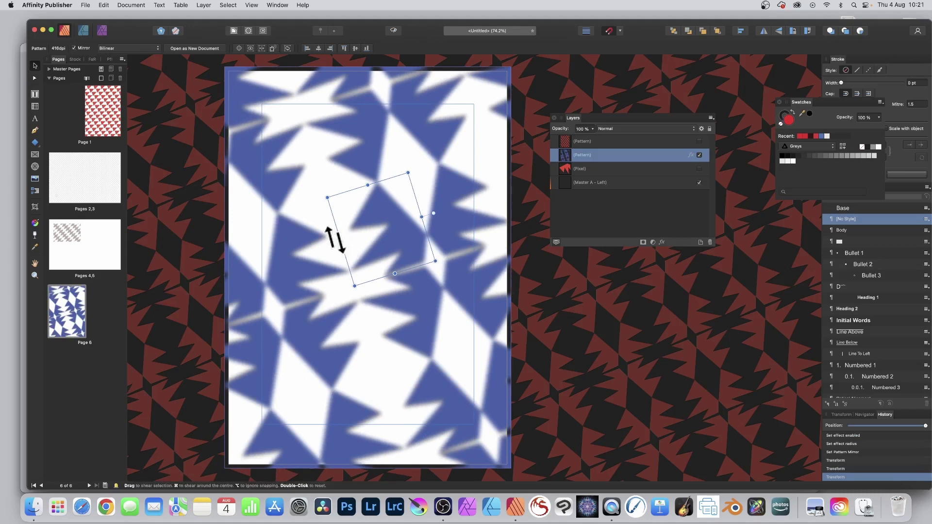
# Skew and stretch the blue pattern taller, shrink its tiles, and move it down-right.
pyautogui.moveTo(335, 240); pyautogui.dragTo(347, 267)
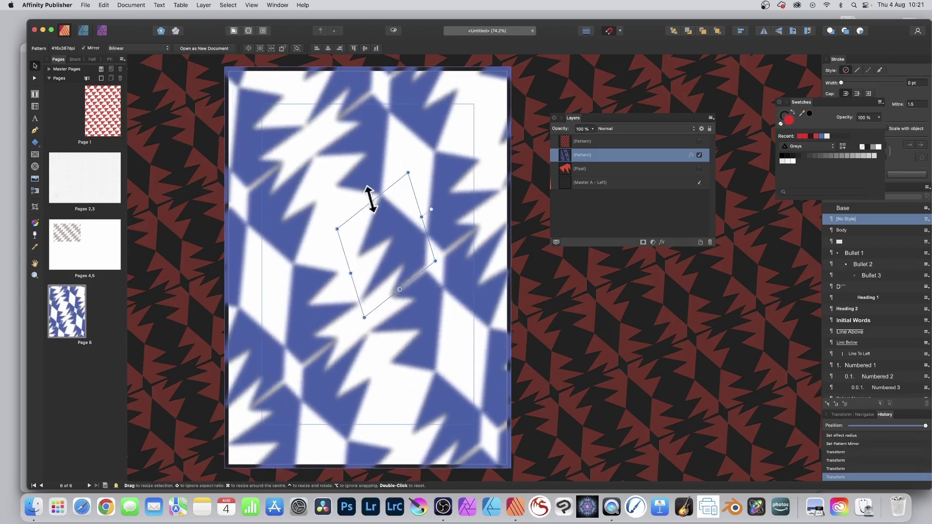
pyautogui.moveTo(370, 192); pyautogui.dragTo(317, 84)
pyautogui.moveTo(399, 288); pyautogui.dragTo(356, 150)
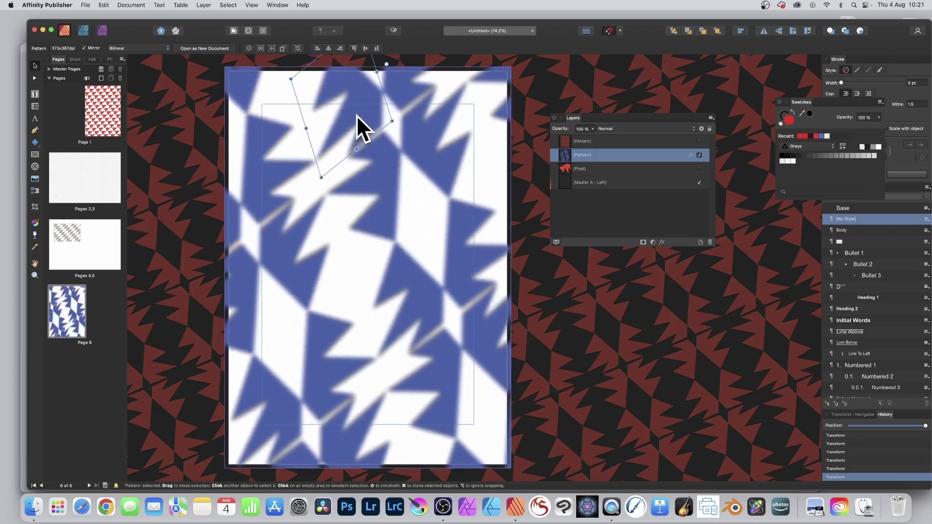
pyautogui.hscroll(-1, 356, 115)
pyautogui.moveTo(367, 112); pyautogui.dragTo(392, 188)
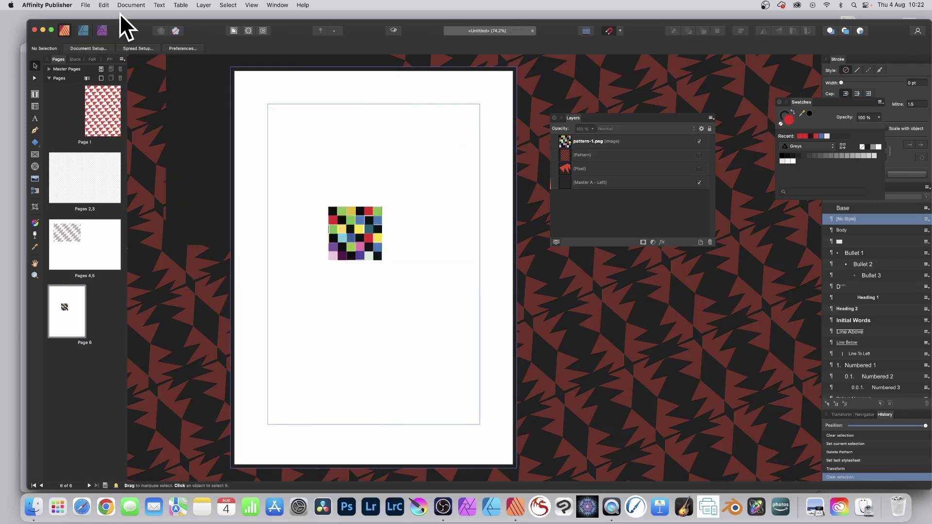
# Cancel placing another file and move the pattern-1.png checker image up and left on page 6.
pyautogui.click(85, 5)
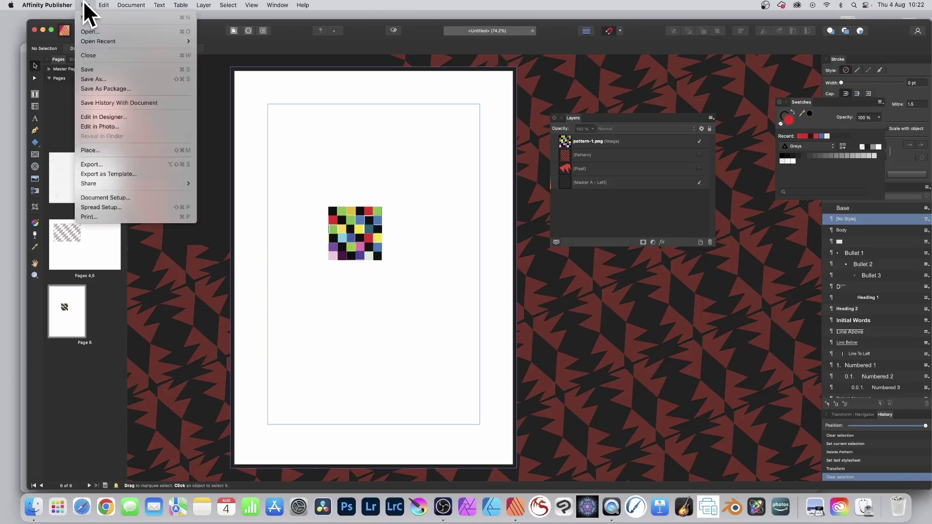
pyautogui.click(94, 150)
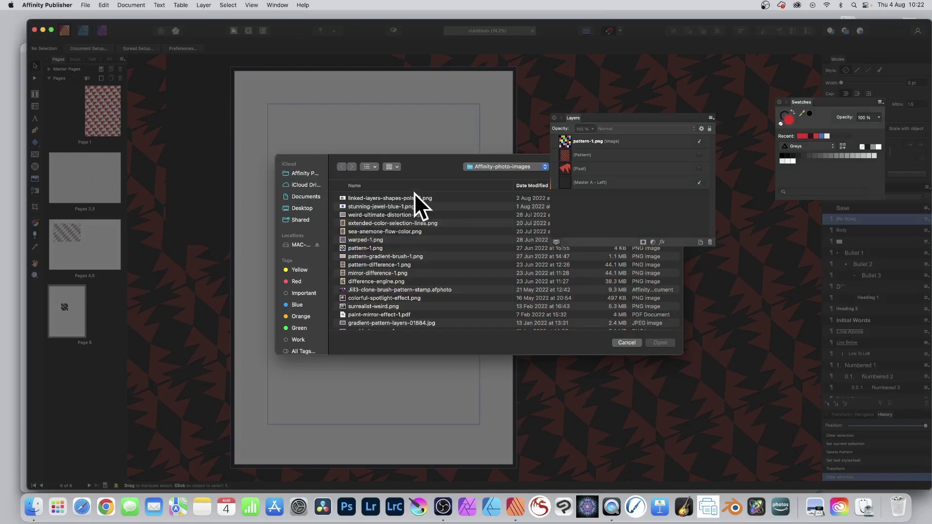
pyautogui.click(623, 341)
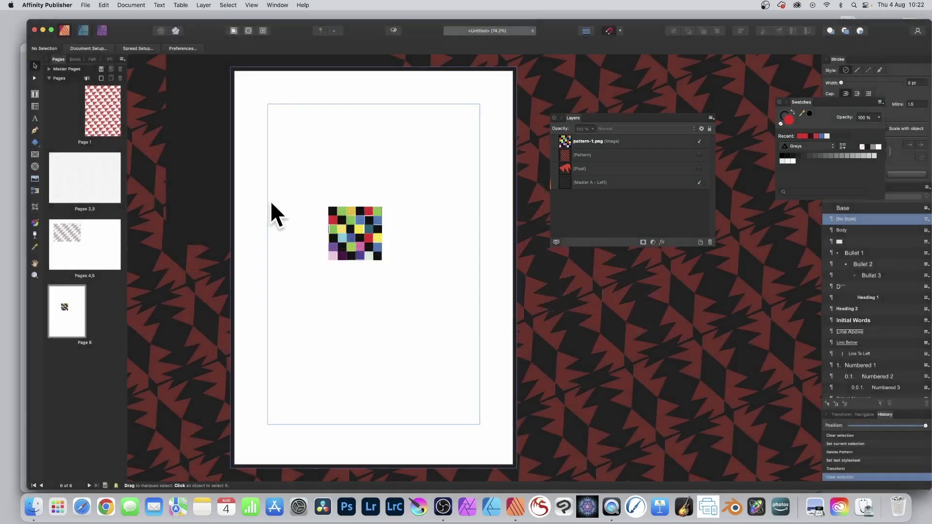
pyautogui.moveTo(360, 222); pyautogui.dragTo(343, 180)
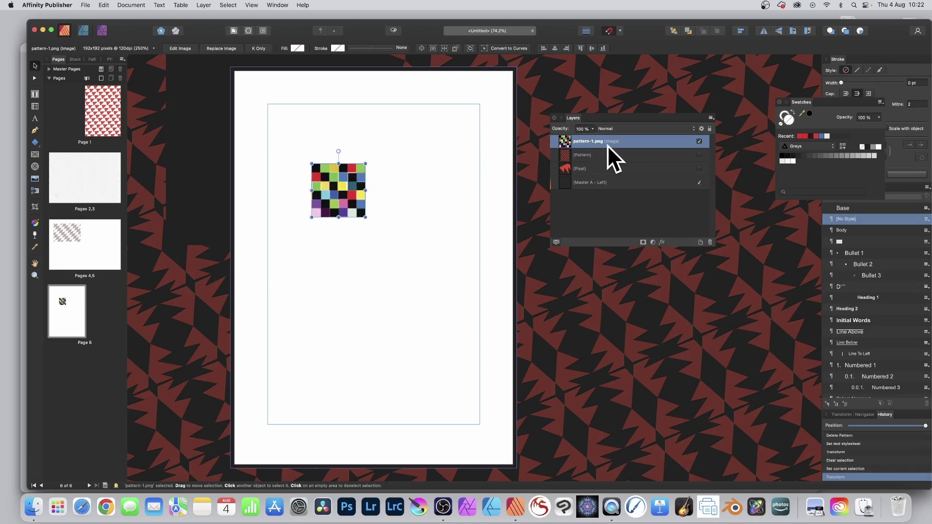
# Try enlarging the checker image, undo that resize, then rasterise pattern-1.png into a pixel layer.
pyautogui.moveTo(365, 217); pyautogui.dragTo(387, 238)
pyautogui.press('super+z')
pyautogui.press('super+z')
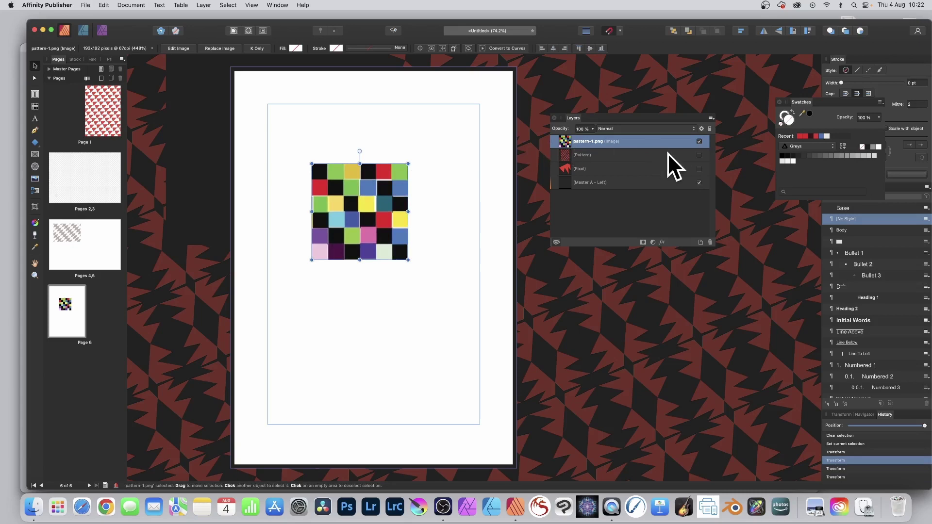
pyautogui.click(206, 6)
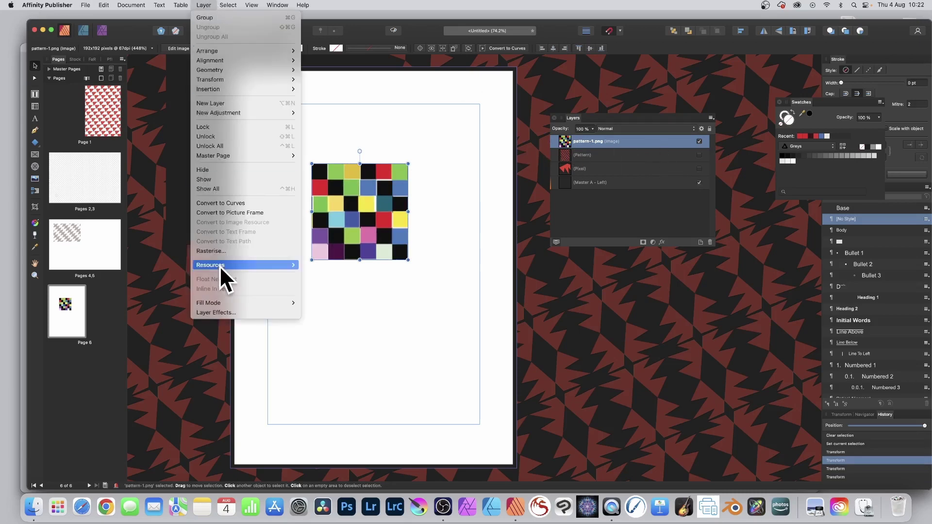
pyautogui.click(222, 251)
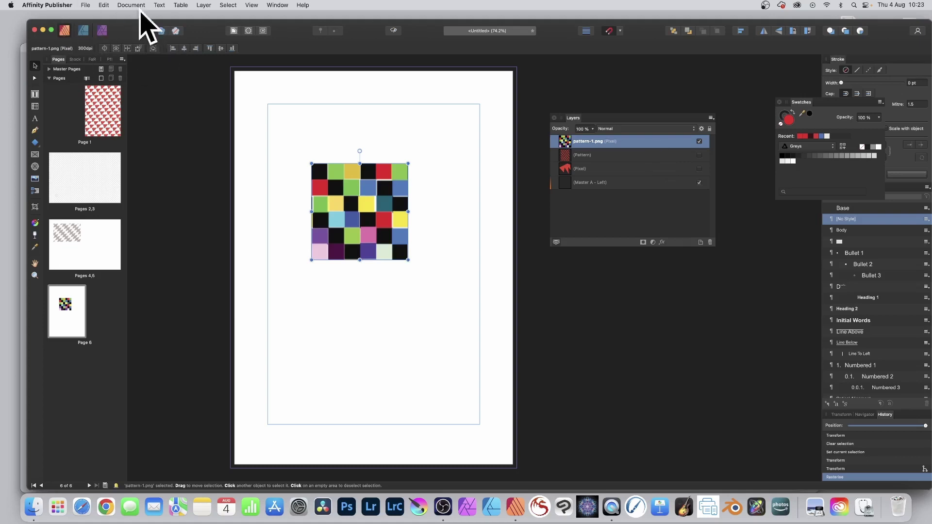
# In the Photo persona, create a new pattern layer from the checker image and mirror its tiles.
pyautogui.click(102, 29)
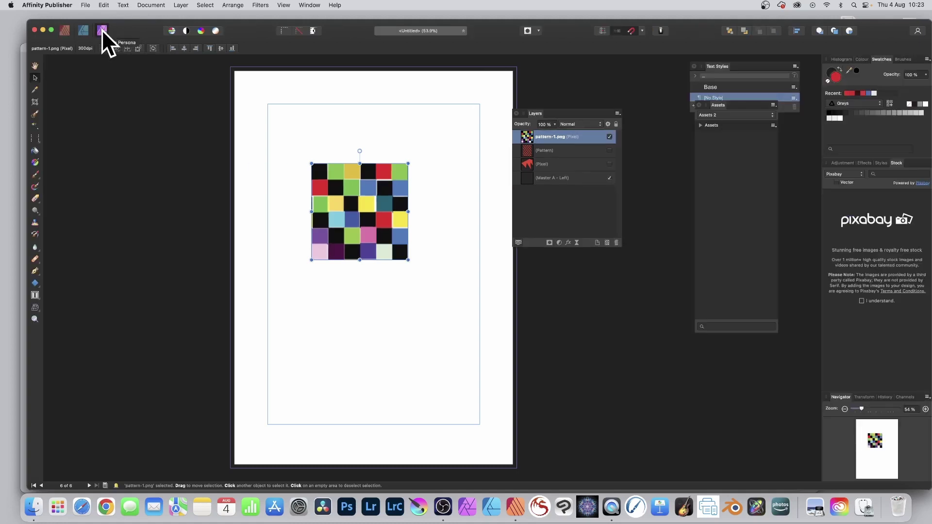
pyautogui.click(181, 5)
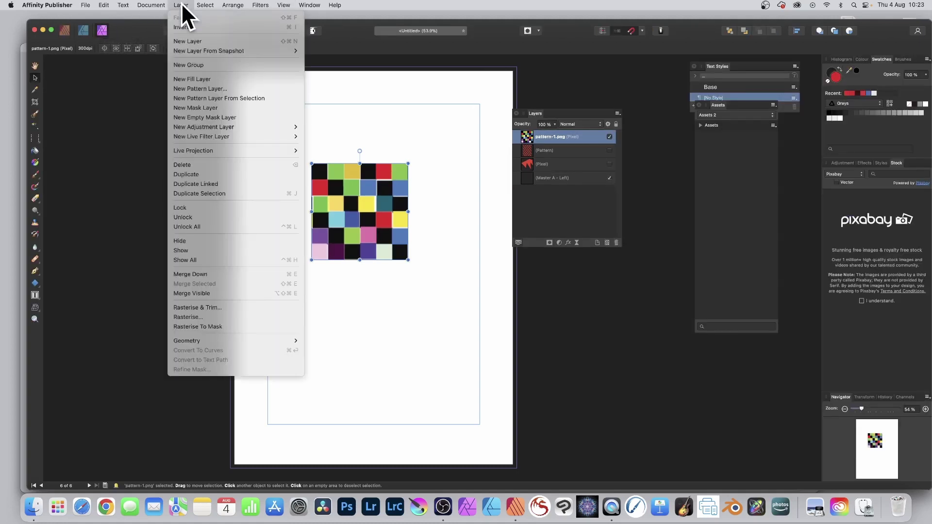
pyautogui.click(207, 99)
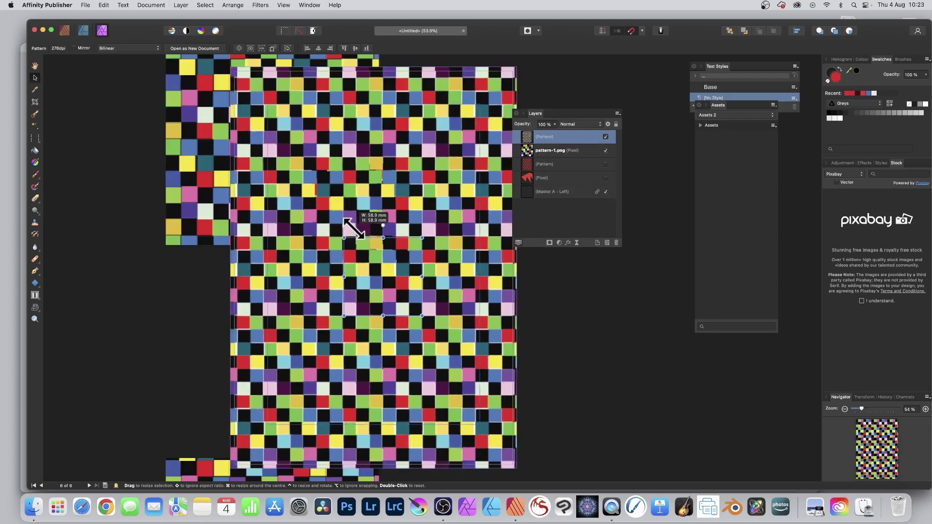
pyautogui.click(75, 49)
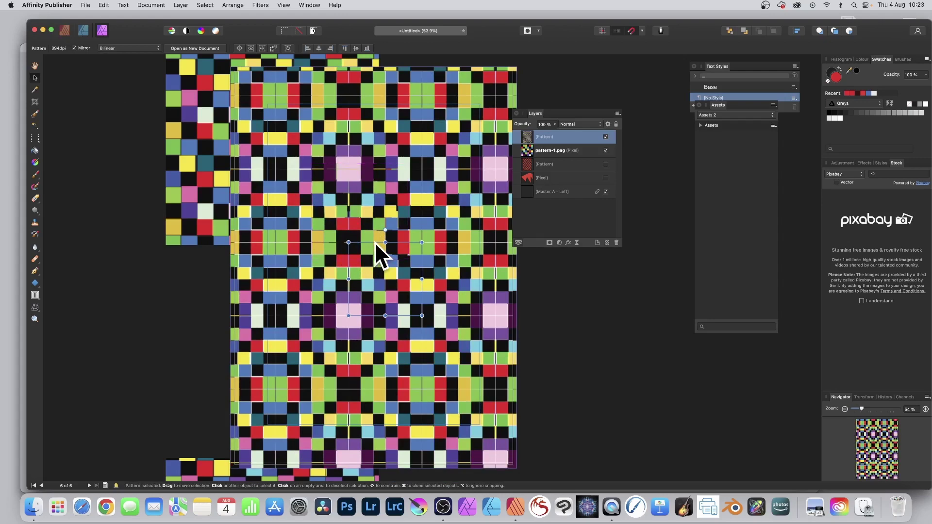
# Scale and rotate the mirrored checker pattern to run diagonally, then return to the Publisher persona.
pyautogui.moveTo(349, 242); pyautogui.dragTo(374, 204)
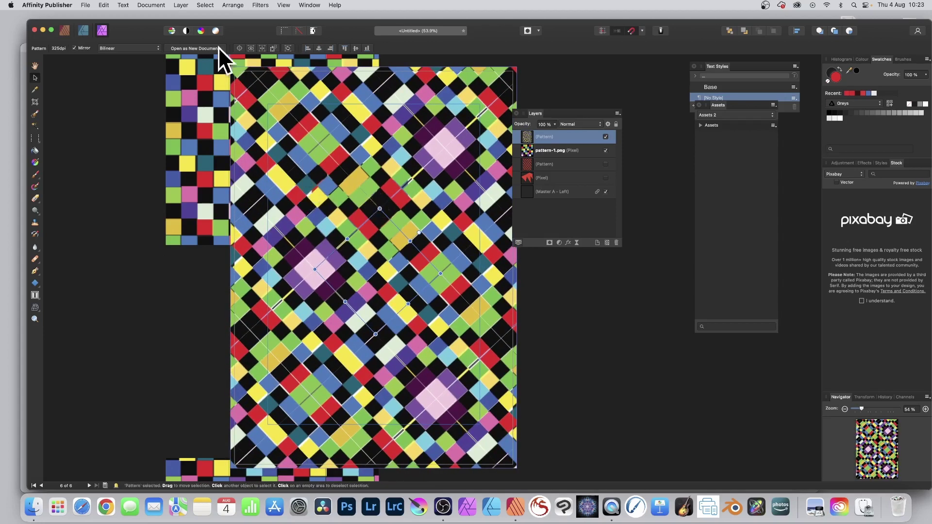
pyautogui.click(65, 31)
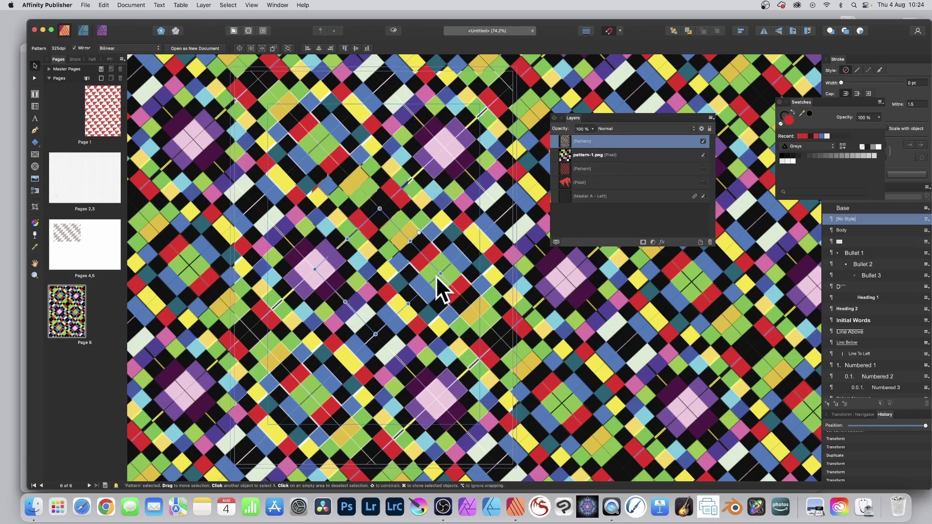
# Shrink the checker pattern tiles, set its opacity to 50%, and hide the pattern-1.png layer.
pyautogui.moveTo(441, 272); pyautogui.dragTo(397, 267)
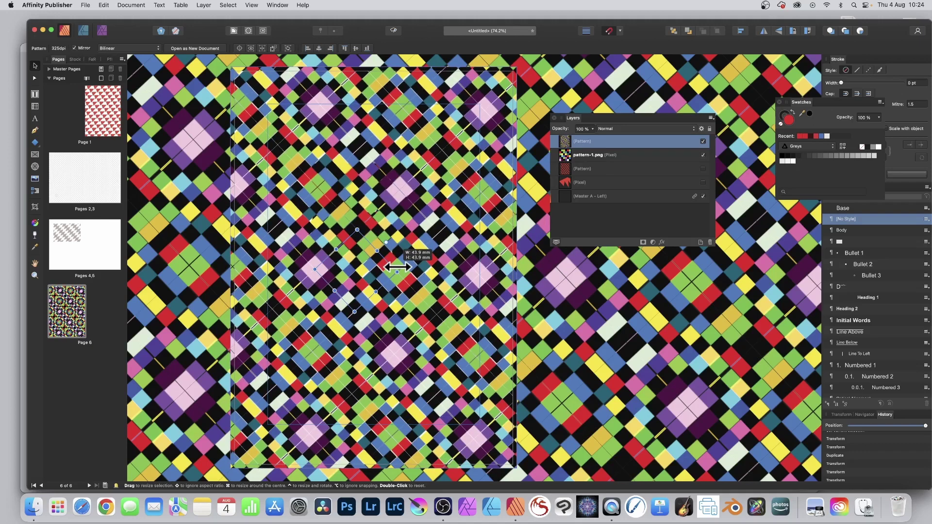
pyautogui.moveTo(397, 266); pyautogui.dragTo(397, 266)
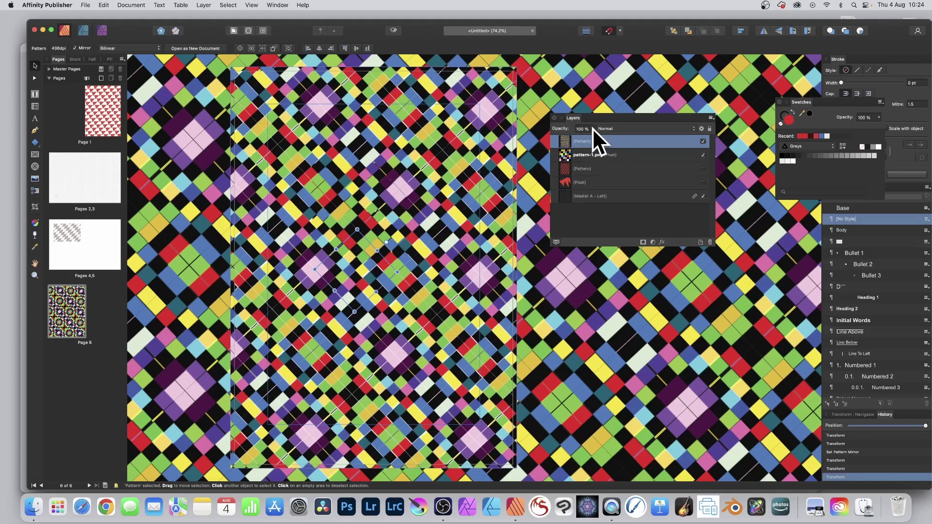
pyautogui.click(592, 128)
pyautogui.moveTo(595, 140); pyautogui.dragTo(561, 140)
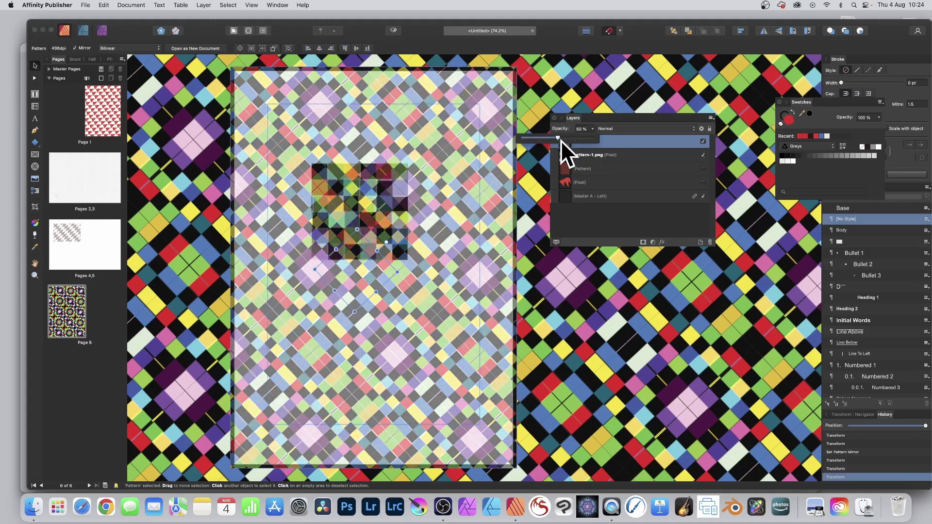
pyautogui.click(699, 155)
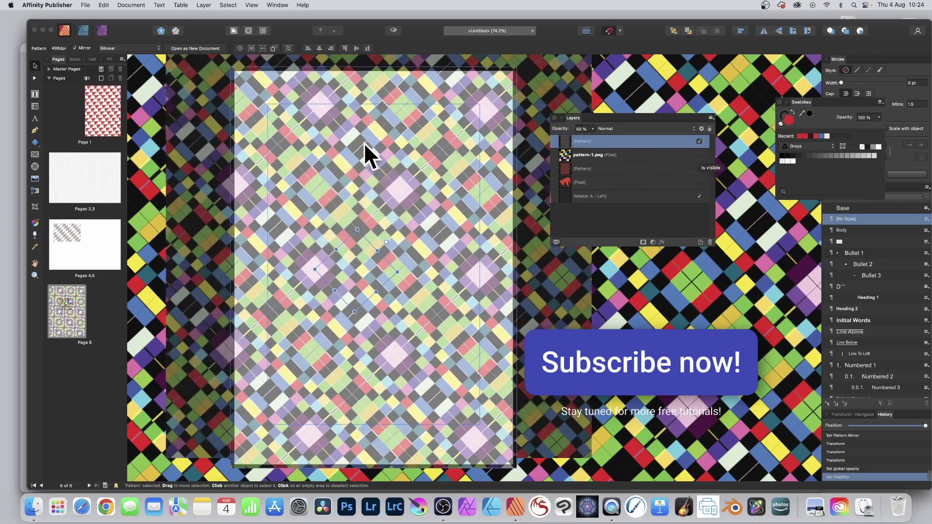